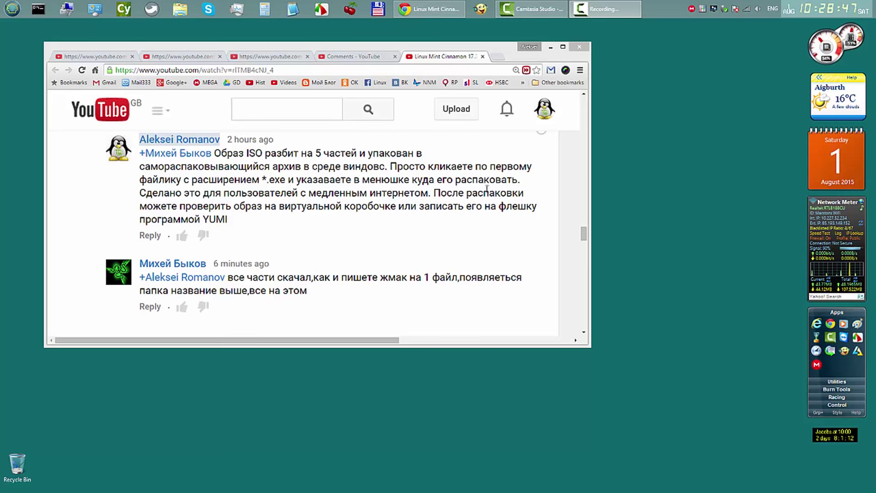
Minimize the browser, open the new folder on the desktop and show its archive parts in details view.
click(551, 47)
double_click(255, 114)
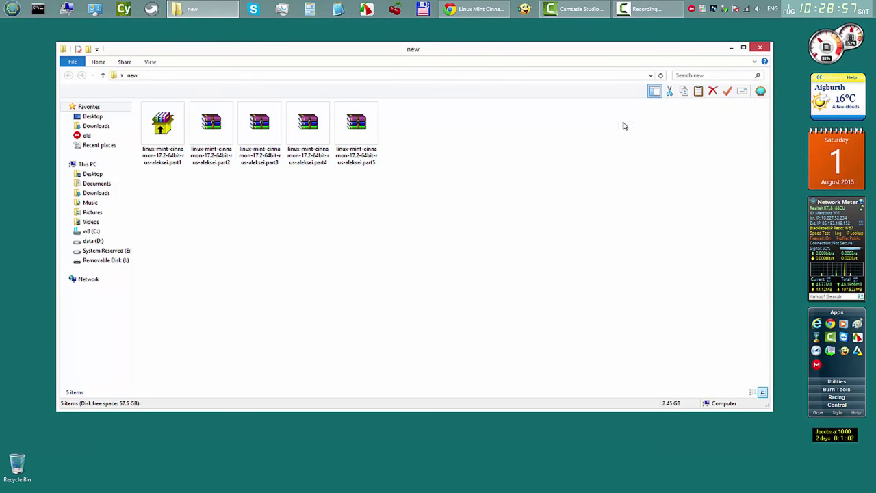
right_click(475, 142)
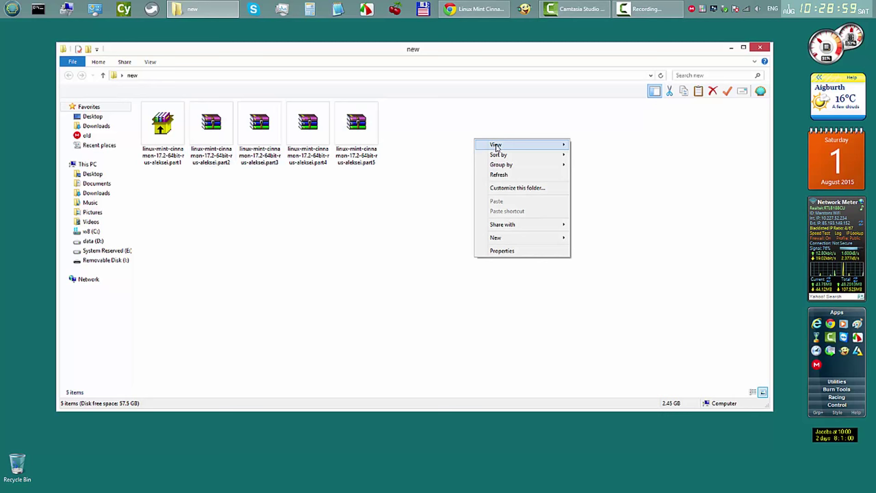
mouse_move(510, 145)
click(593, 195)
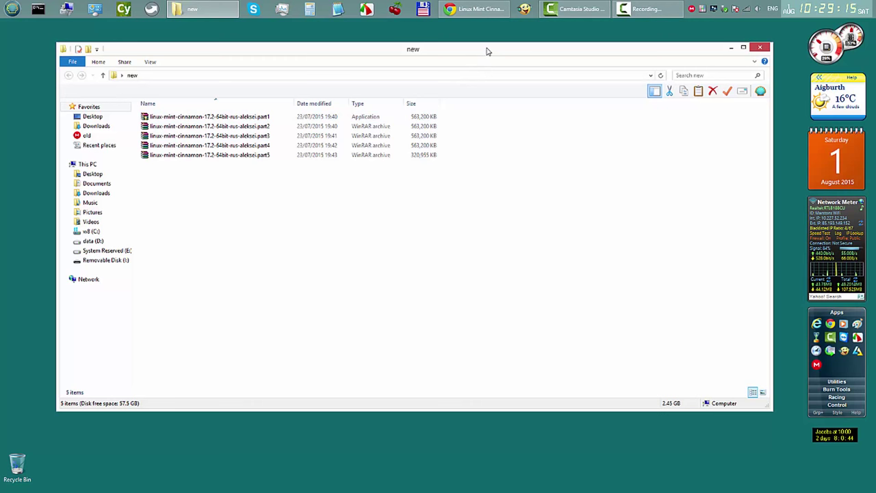
drag(486, 51, 511, 39)
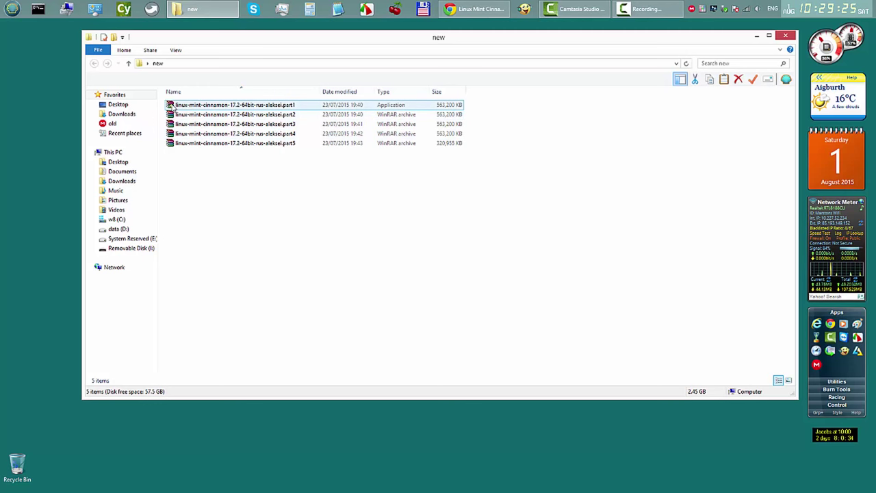
Switch the new folder back to icon view.
right_click(627, 132)
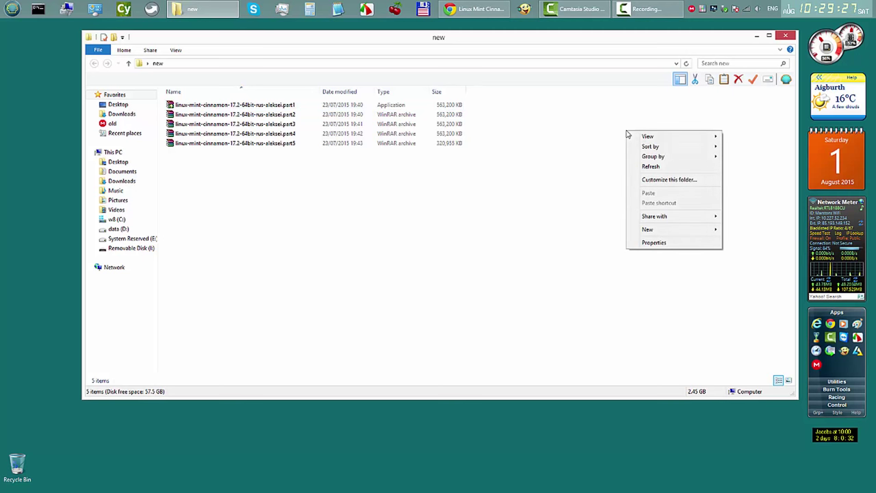
mouse_move(651, 136)
click(753, 146)
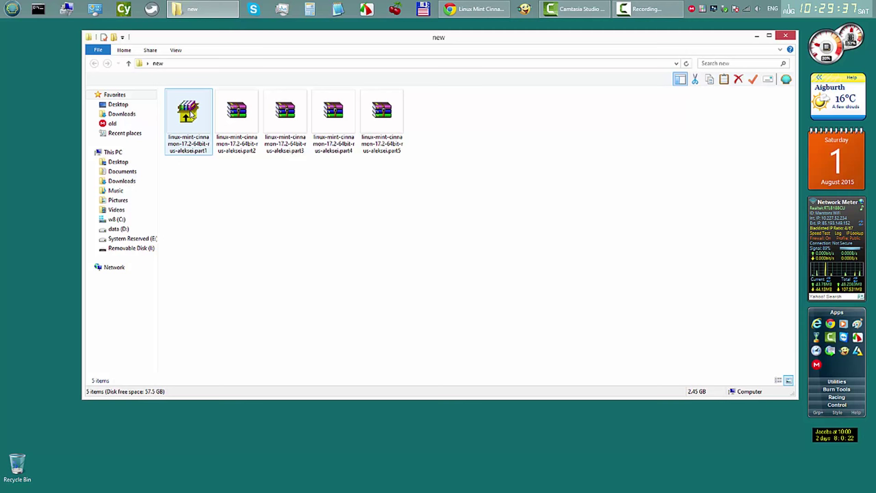
Run the self-extracting archive linux-mint-cinnamon-17.2-64bit-rus-aleksei.part1 and minimize the folder window, leaving the extractor on the desktop.
double_click(192, 115)
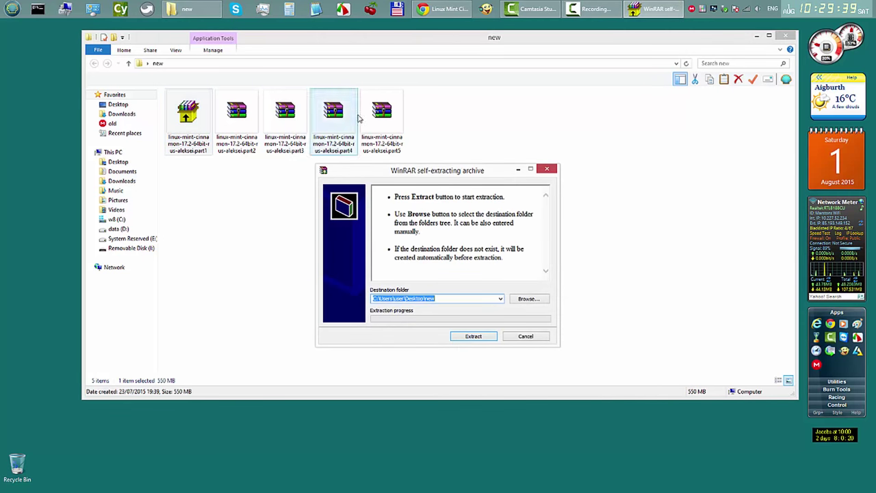
click(755, 38)
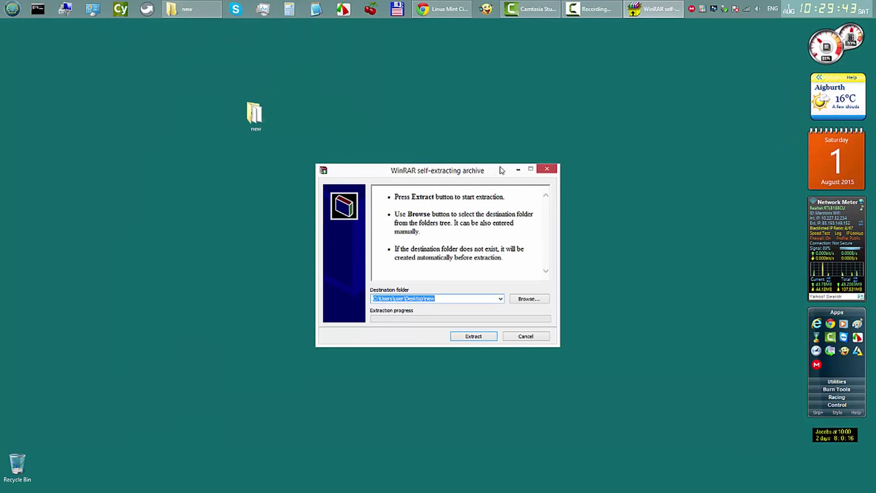
drag(493, 170, 425, 64)
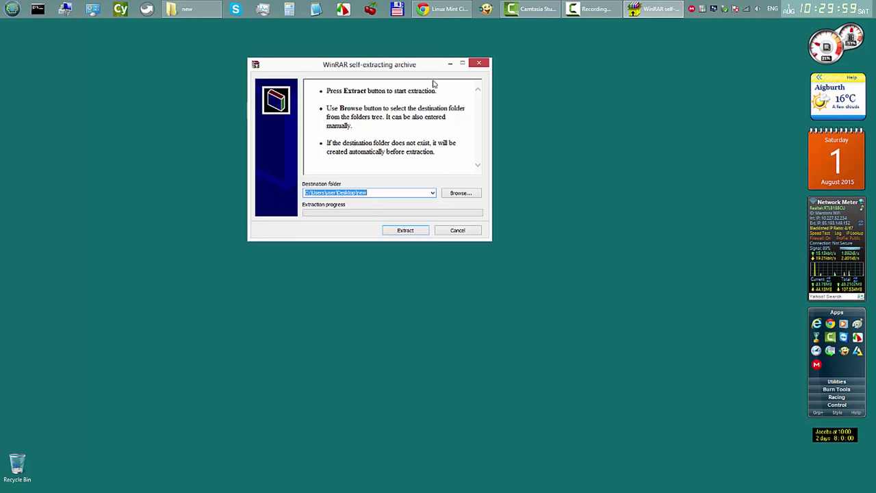
click(197, 14)
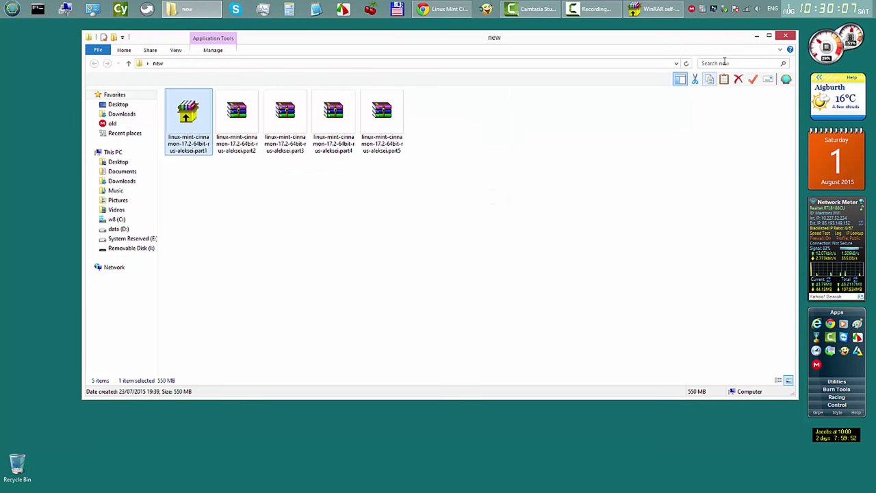
click(757, 37)
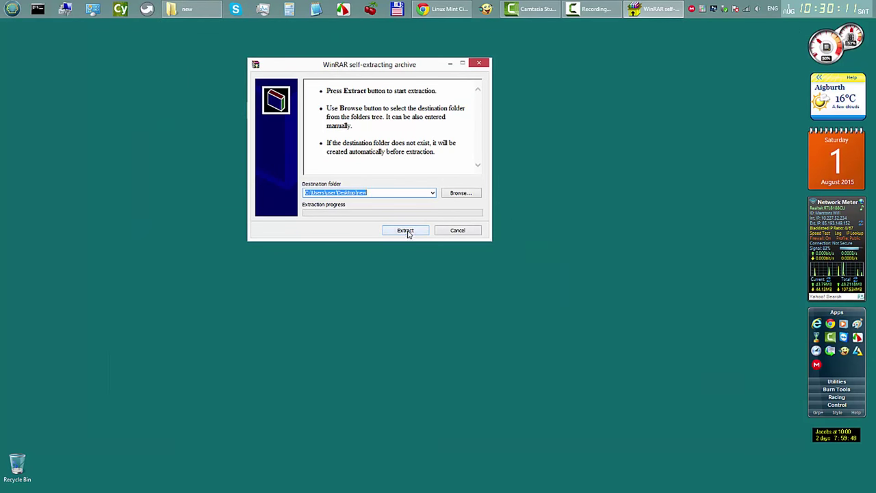
Create a folder named aaa on the Desktop and set it as the extraction destination.
click(461, 194)
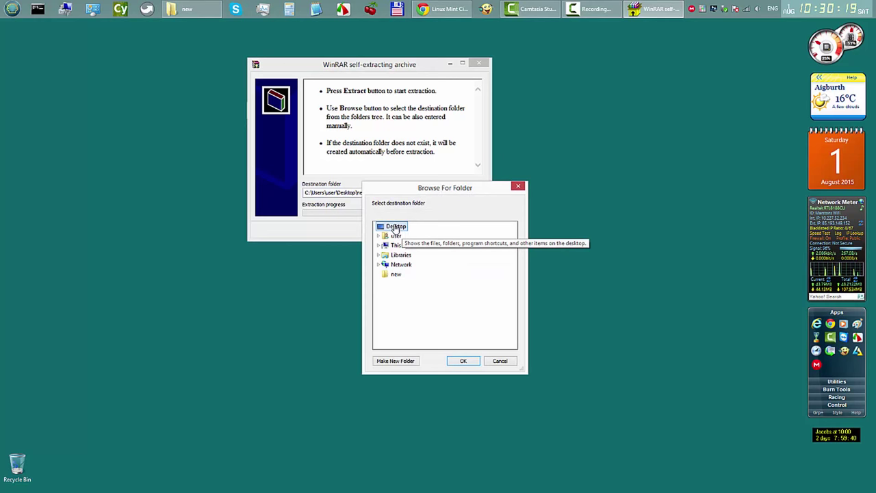
click(400, 360)
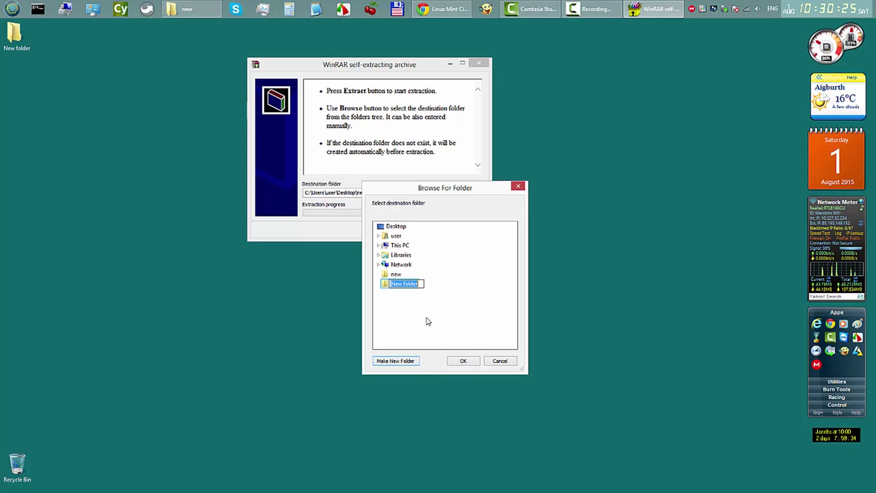
text(aaa)
key(Return)
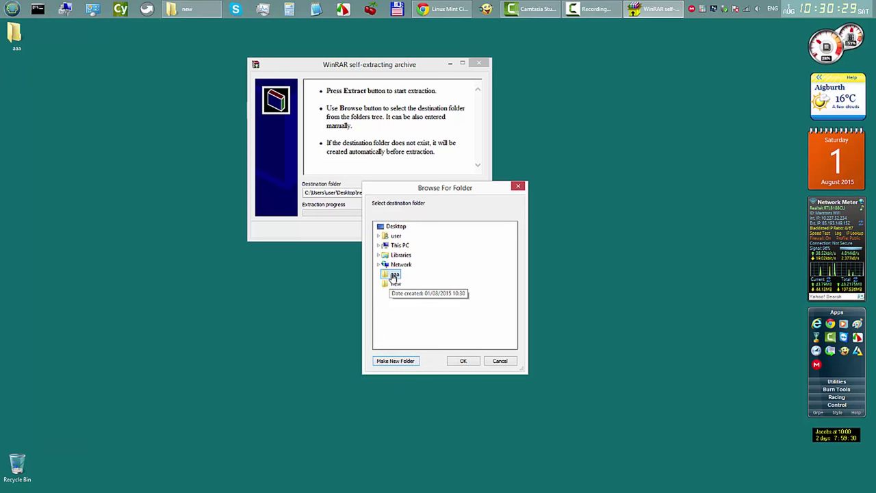
click(463, 361)
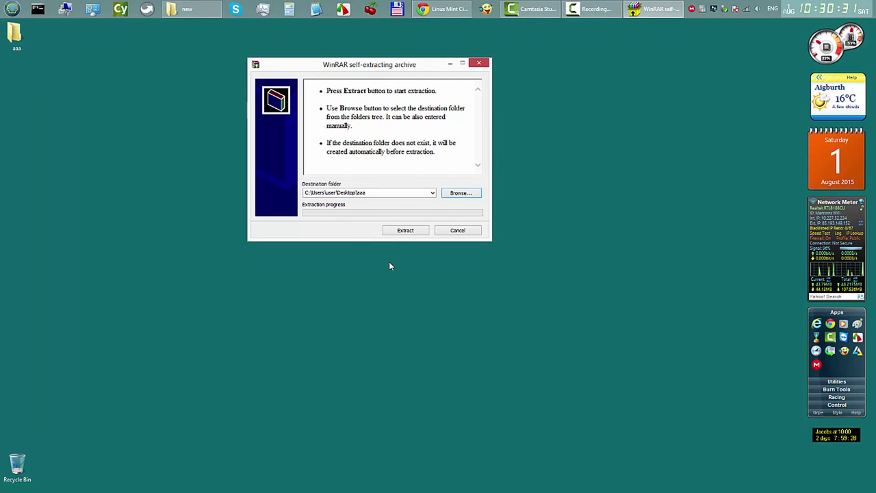
Move the aaa folder to a free spot on the desktop and extract the archive into it.
click(19, 46)
drag(22, 57, 79, 242)
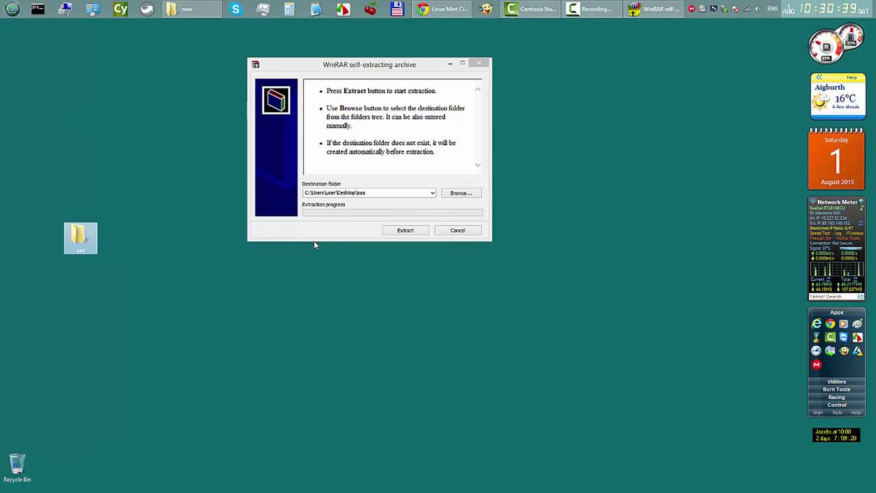
click(408, 230)
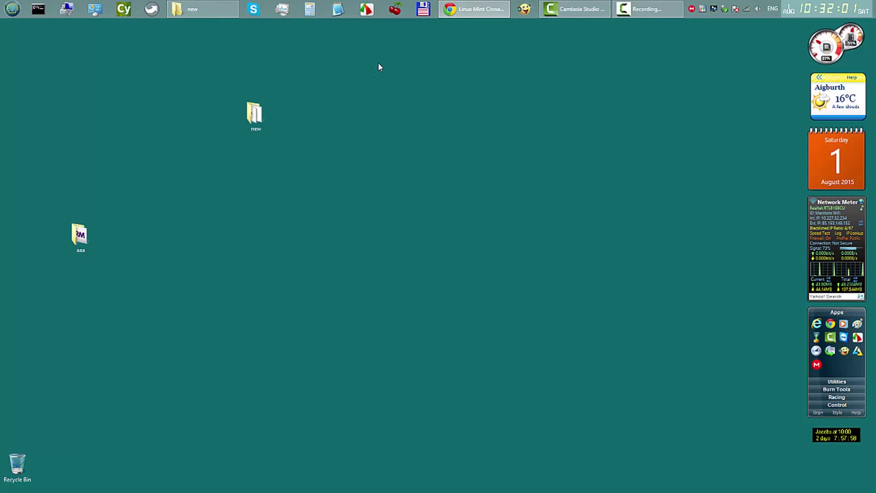
Check the extracted ISO file in the aaa folder and close the folder.
double_click(81, 237)
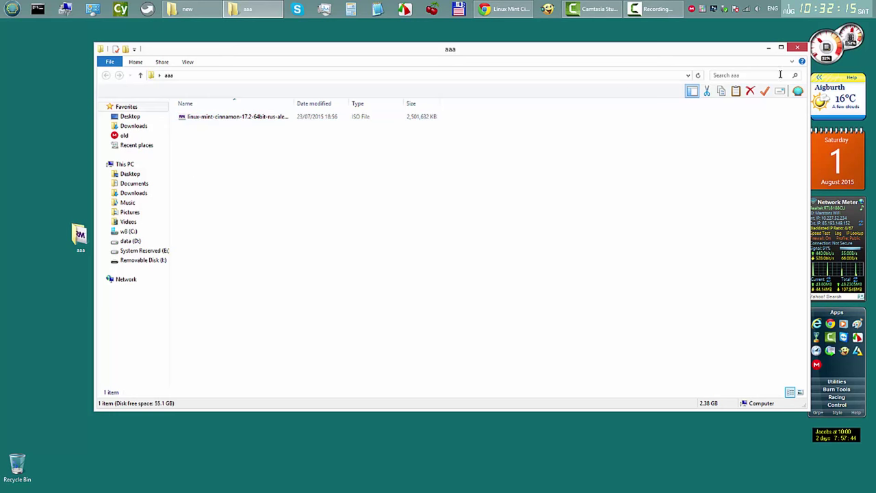
click(797, 48)
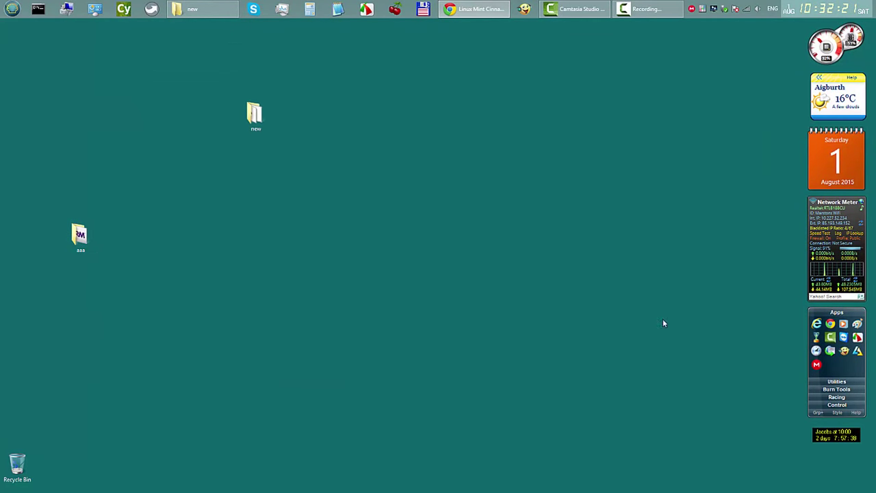
Switch to RMPrepUSB and choose to boot from an ISO file using the QEMU emulator.
mouse_move(815, 387)
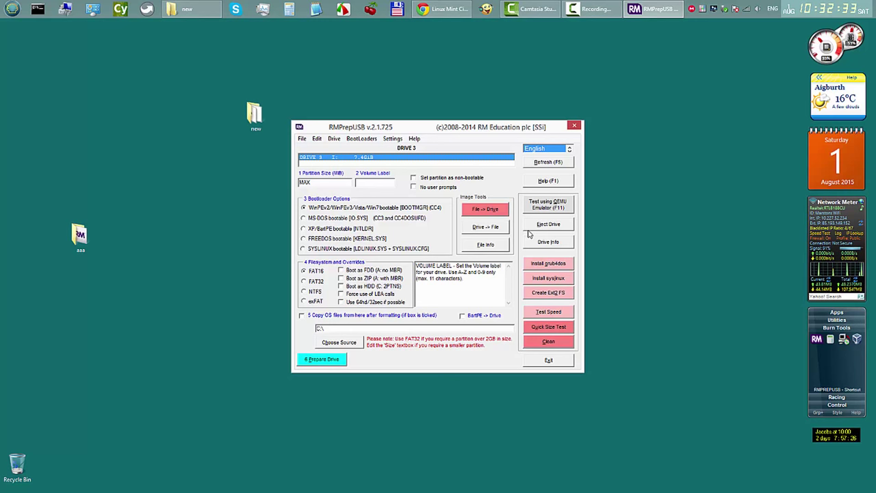
key(alt+f)
key(Down)
key(Down)
key(Down)
key(Down)
key(Down)
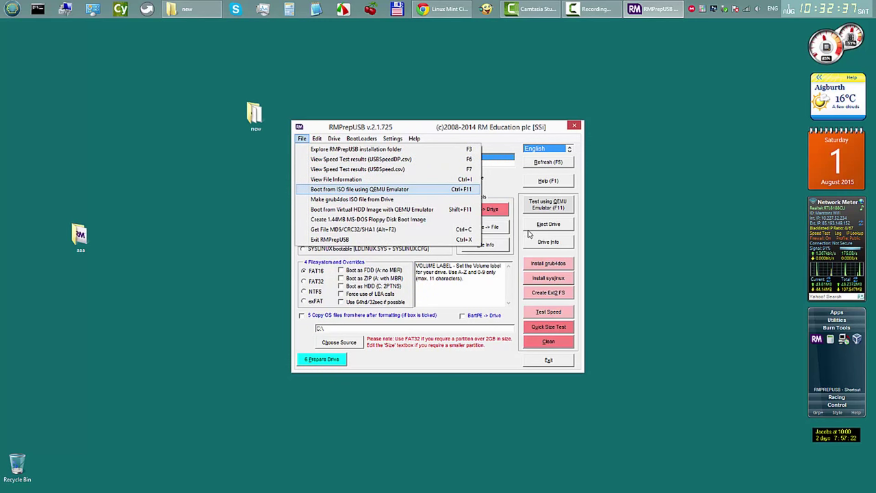
key(Return)
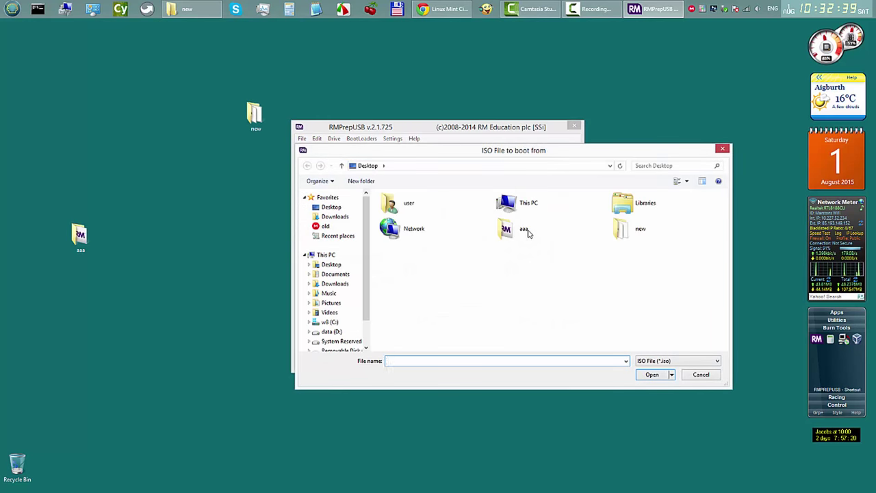
Select the linux-mint-cinnamon-17.2-64bit-rus-aleksei ISO in the aaa folder as the image to boot from.
key(shift+Tab)
key(Down)
key(Right)
key(Return)
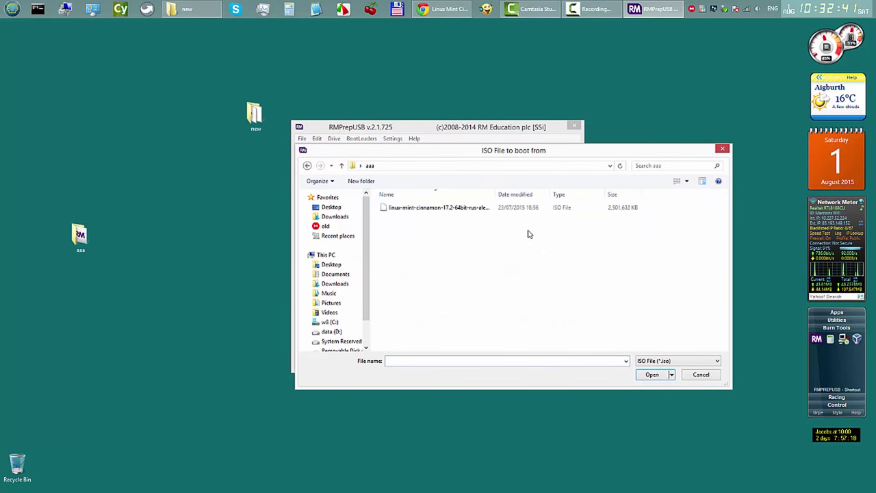
key(Down)
key(Return)
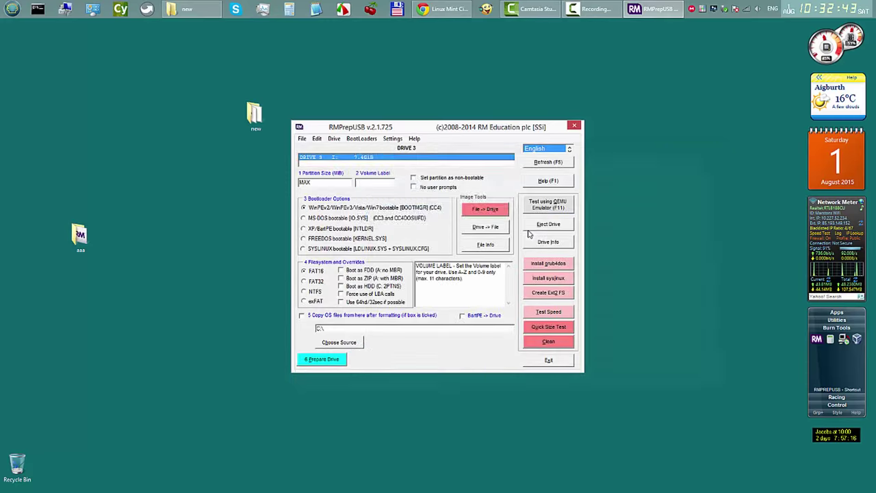
Run the ISO in the emulator with the default settings and existing hard disk image (option 1), and close RMPrepUSB.
key(Return)
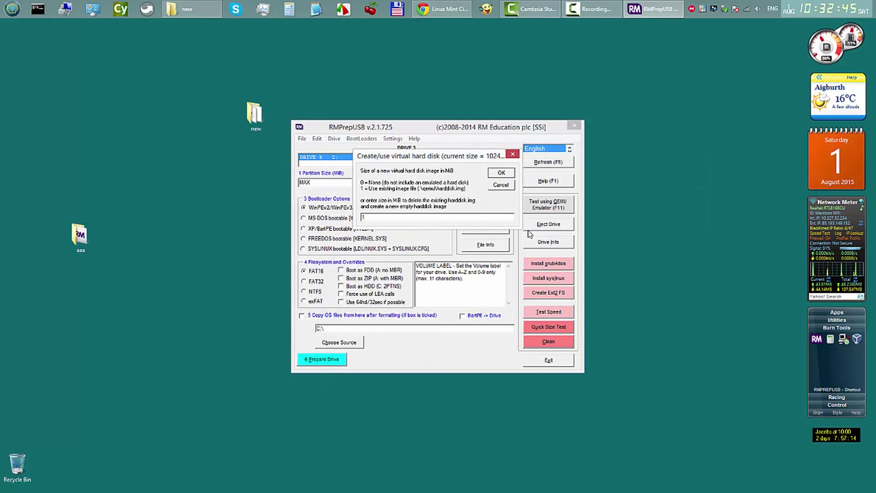
key(Return)
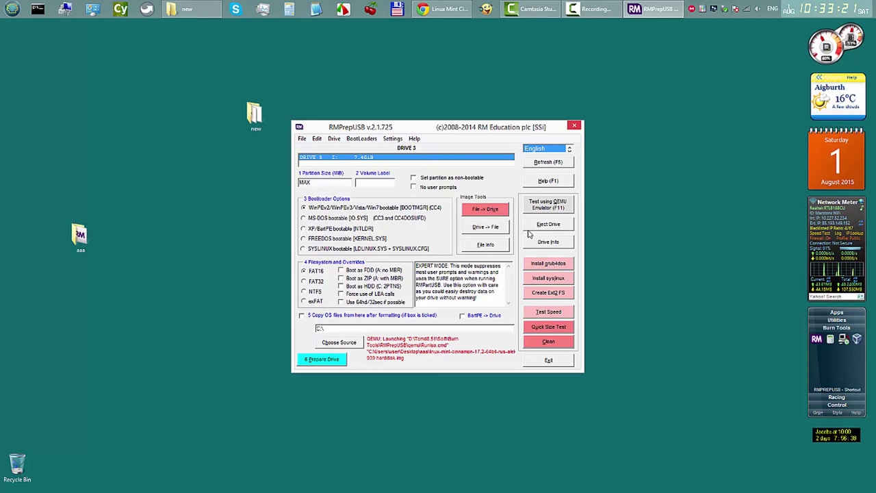
click(575, 126)
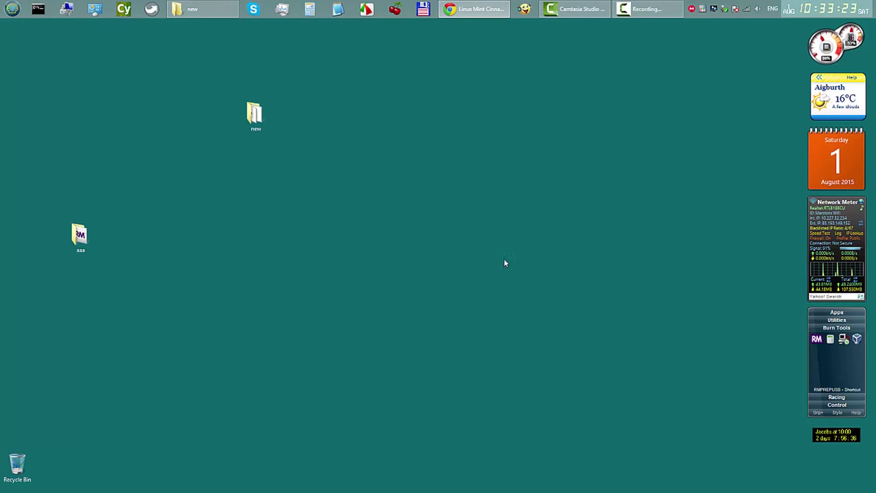
Switch to Oracle VM VirtualBox Manager and dismiss the new-version notice.
click(858, 340)
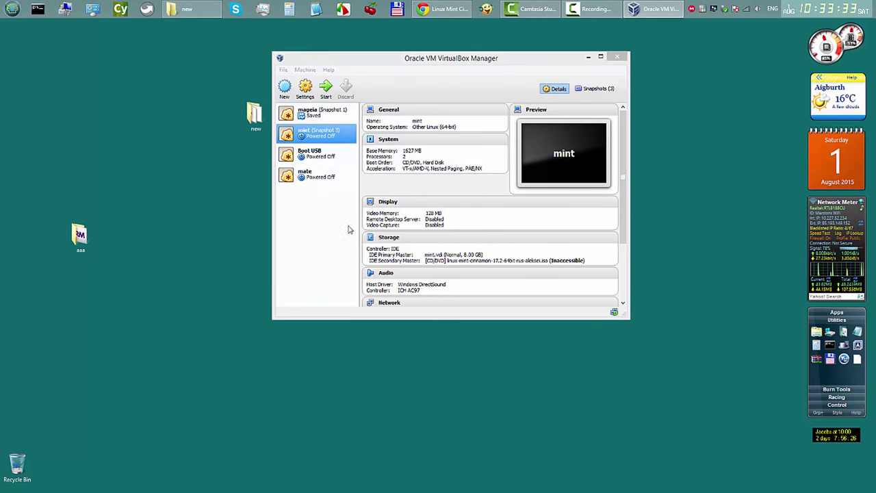
click(457, 215)
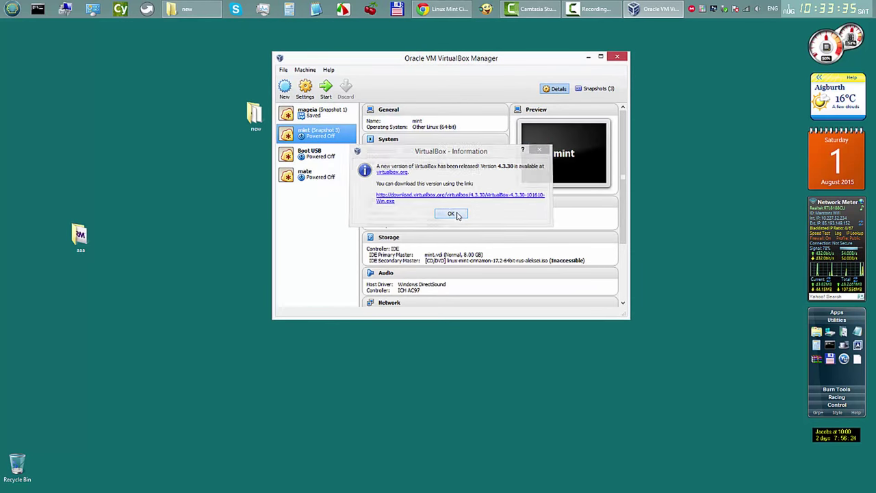
Begin creating a virtual machine named sss with type Linux and version Other Linux (64-bit).
click(287, 91)
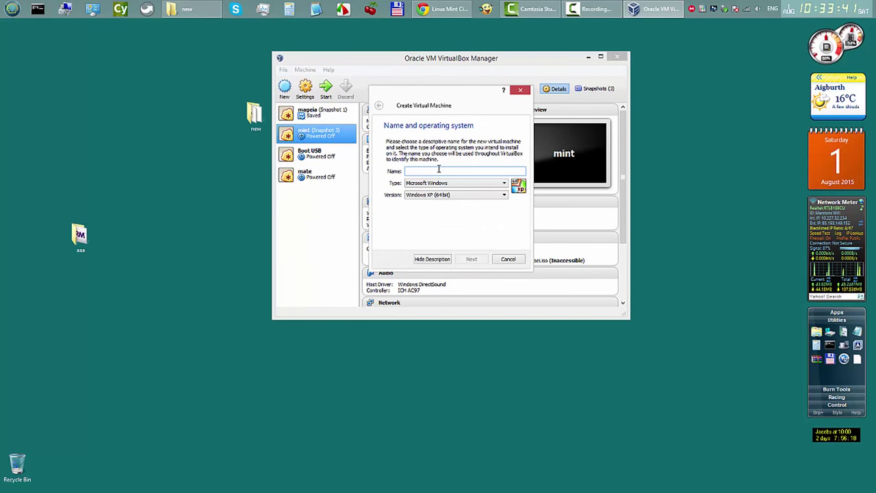
text(aaa)
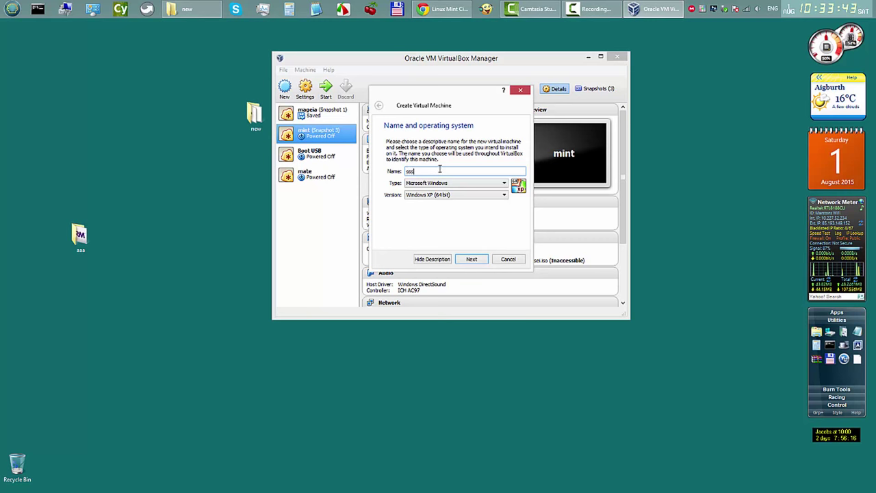
click(502, 185)
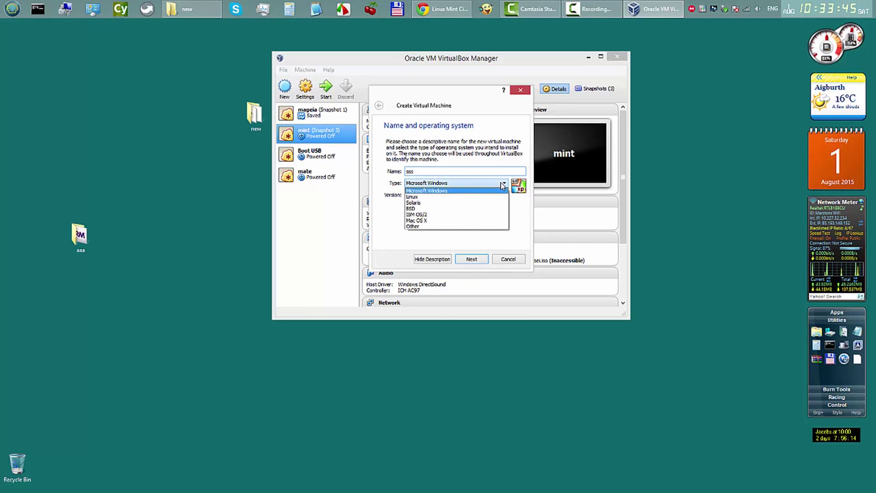
click(478, 197)
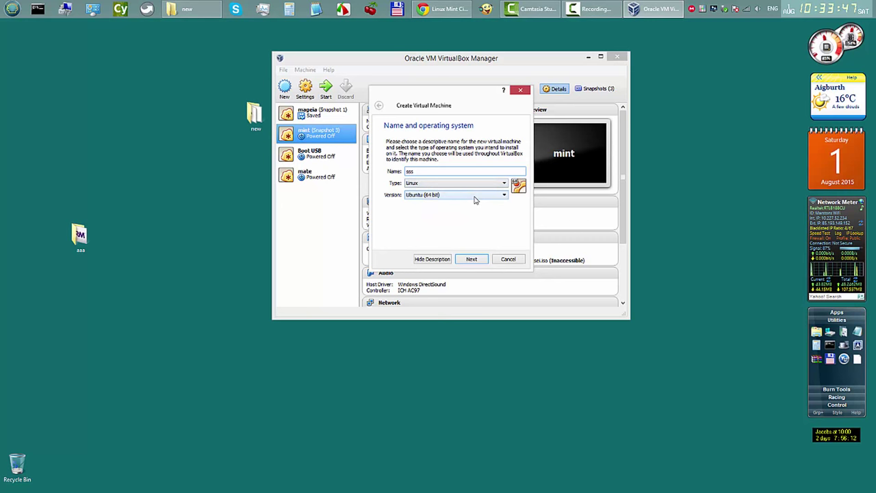
click(504, 197)
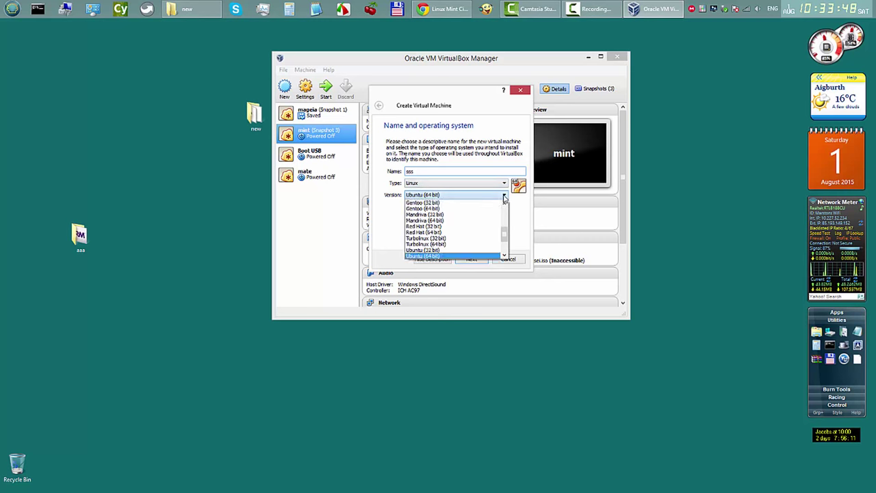
click(505, 257)
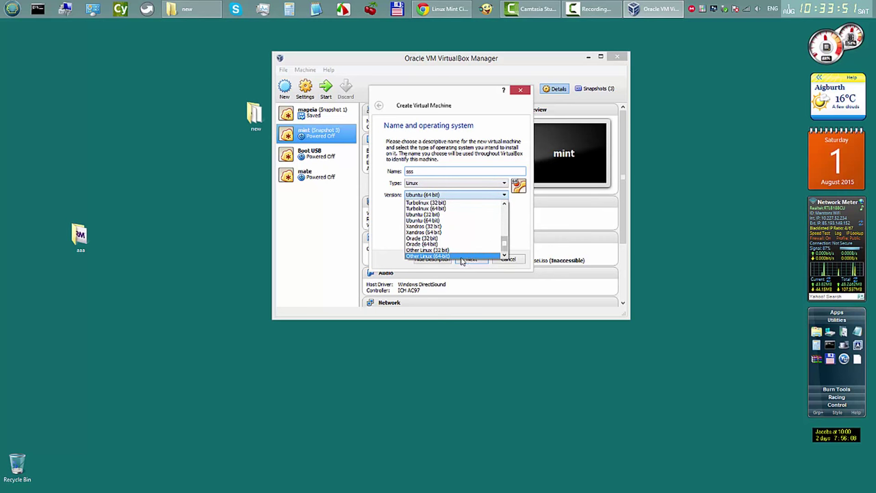
click(462, 256)
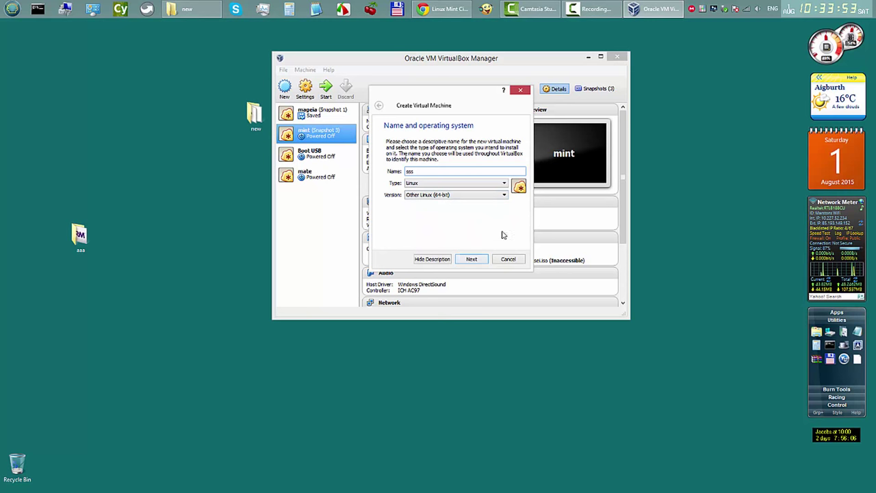
click(472, 258)
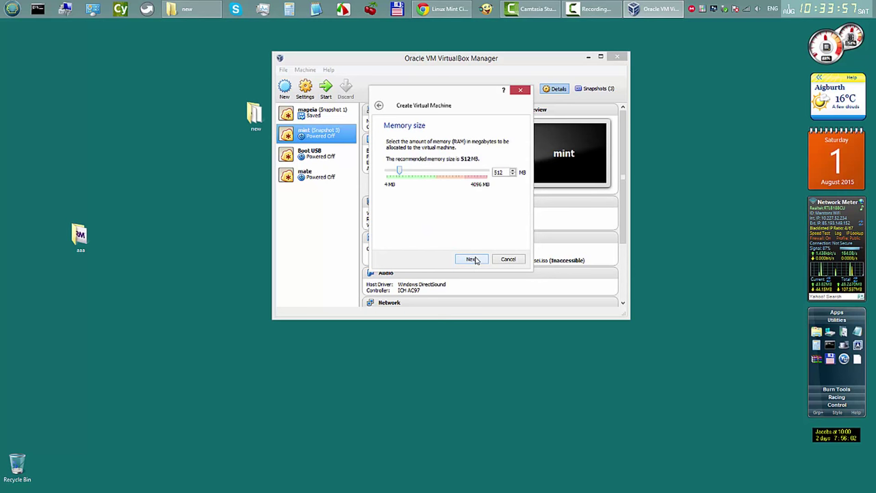
Allocate 1796 MB of memory to the new machine and choose to create a virtual hard drive now.
drag(401, 172, 435, 177)
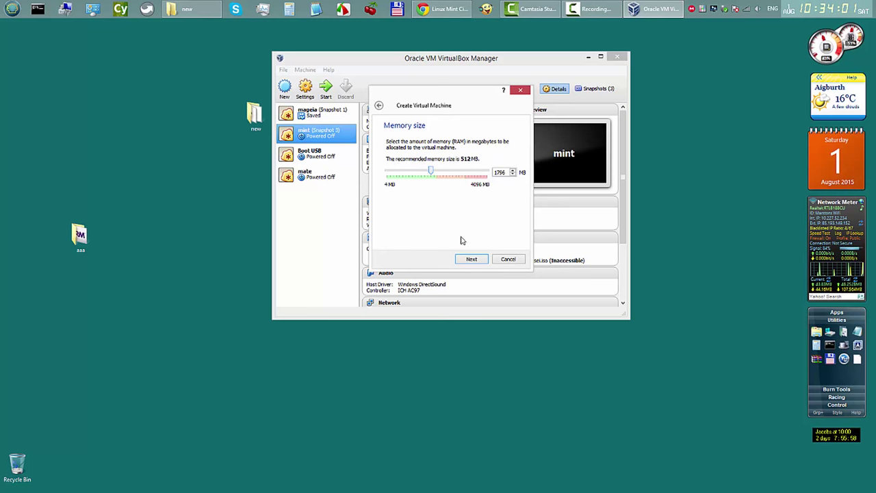
click(473, 260)
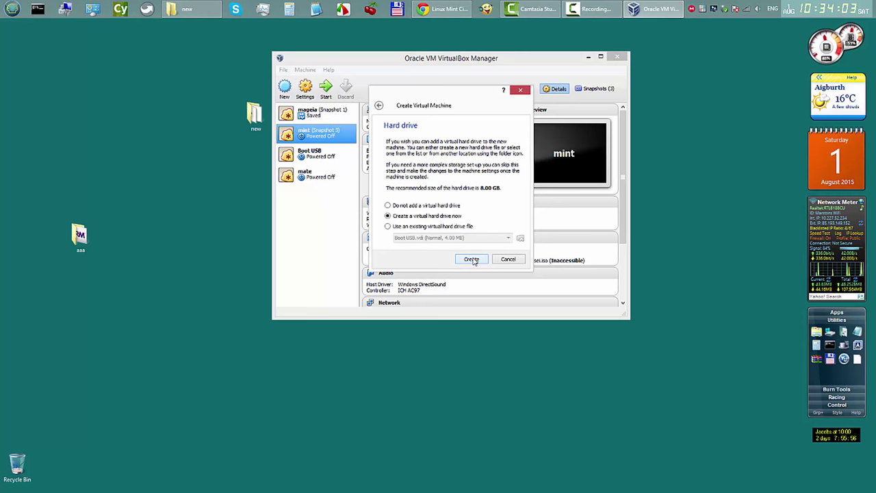
click(471, 259)
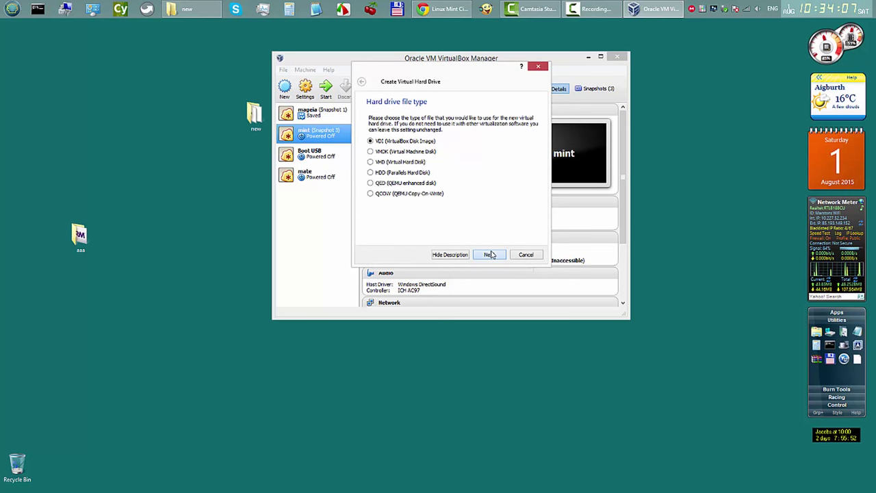
Create the sss virtual hard drive as a VDI disk image with a size of 3.95 GB.
click(490, 255)
click(490, 255)
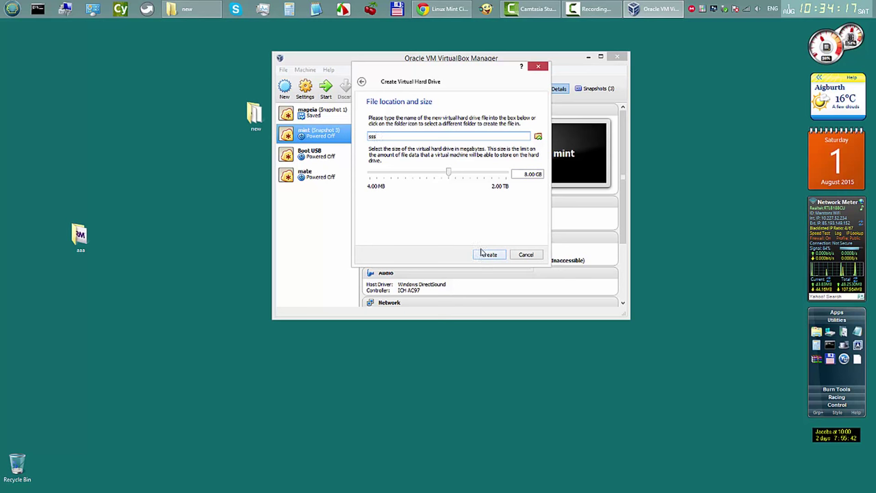
mouse_move(450, 175)
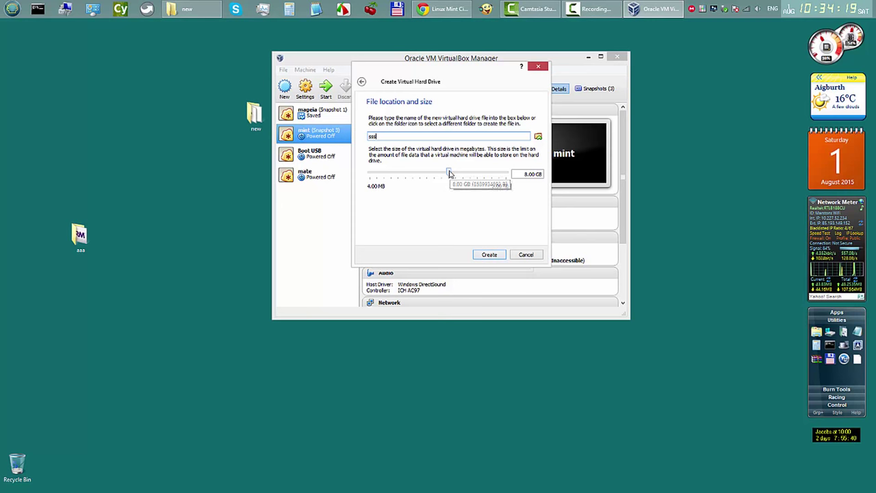
drag(450, 175, 443, 173)
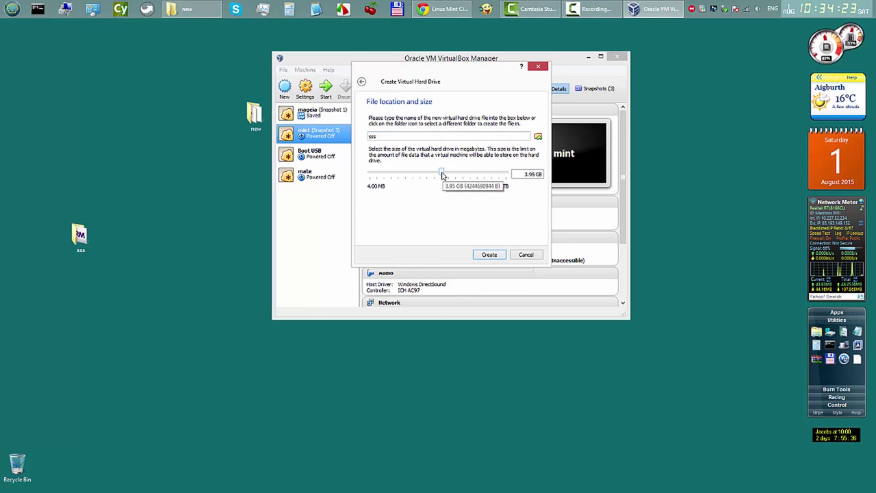
click(490, 254)
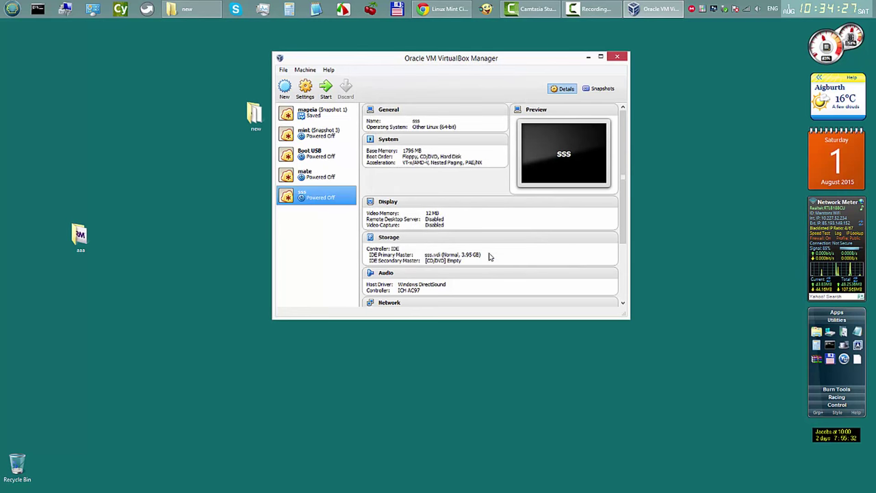
Set the sss machine's processor count to 2 in its system settings and check the hardware acceleration options.
click(306, 88)
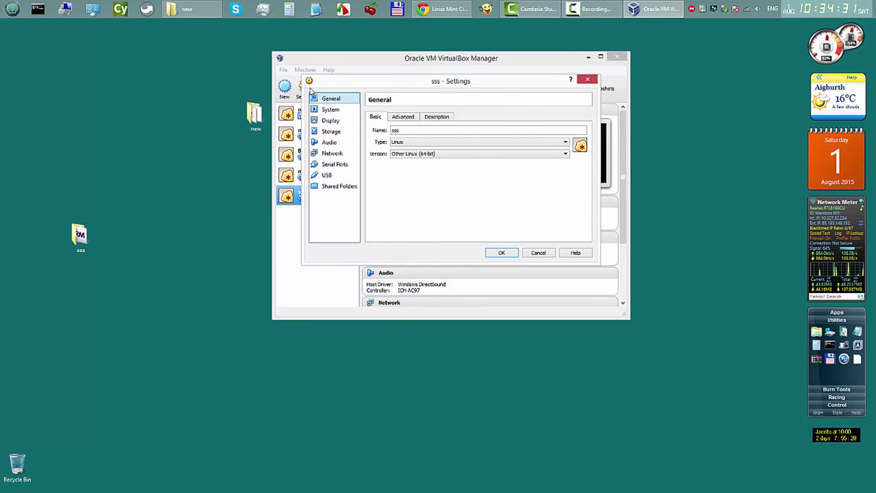
click(332, 110)
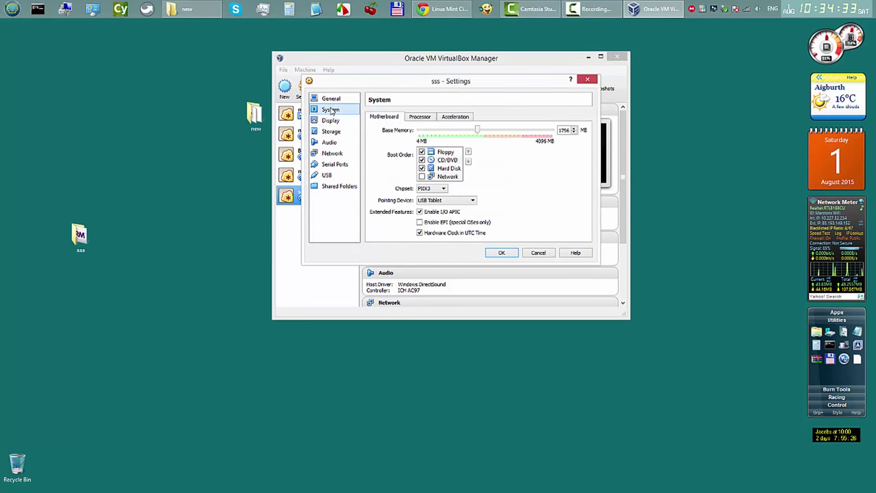
click(425, 120)
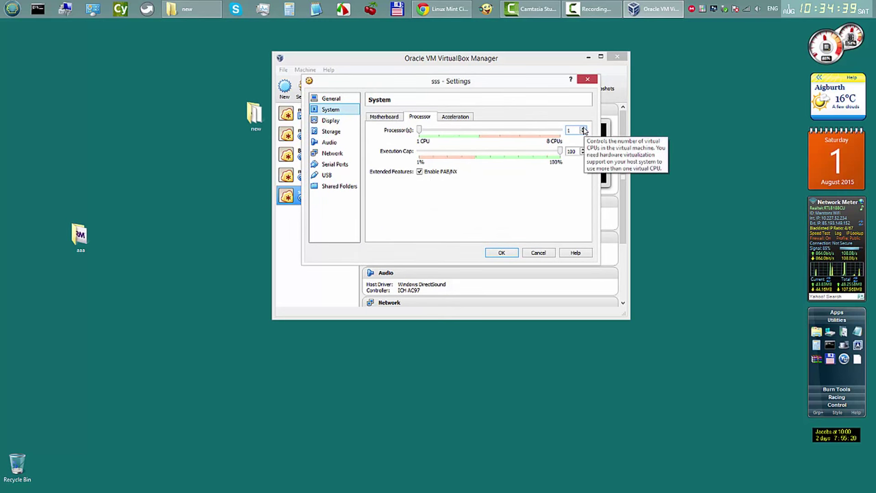
click(460, 121)
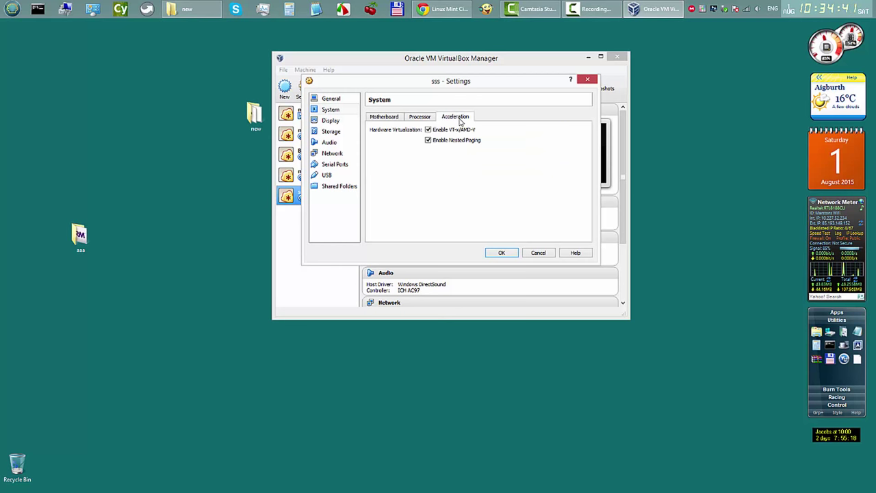
Raise the sss machine's video memory to 128 MB and enable 3D acceleration.
click(335, 122)
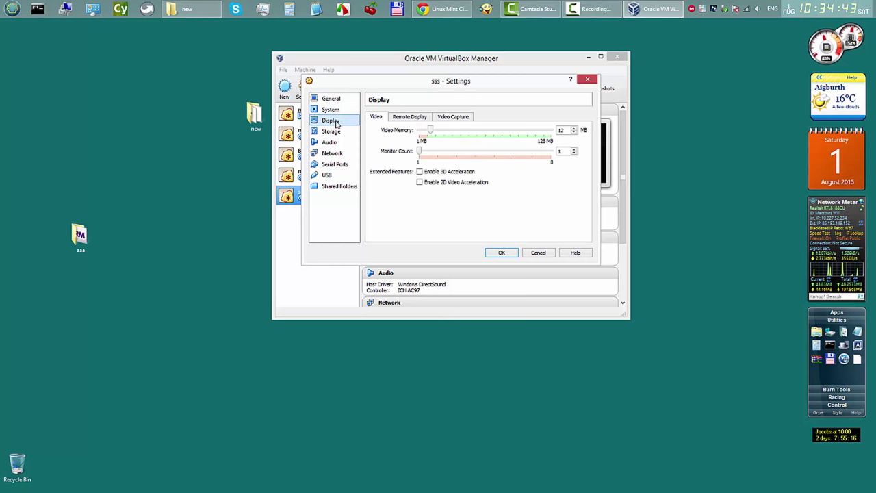
click(454, 131)
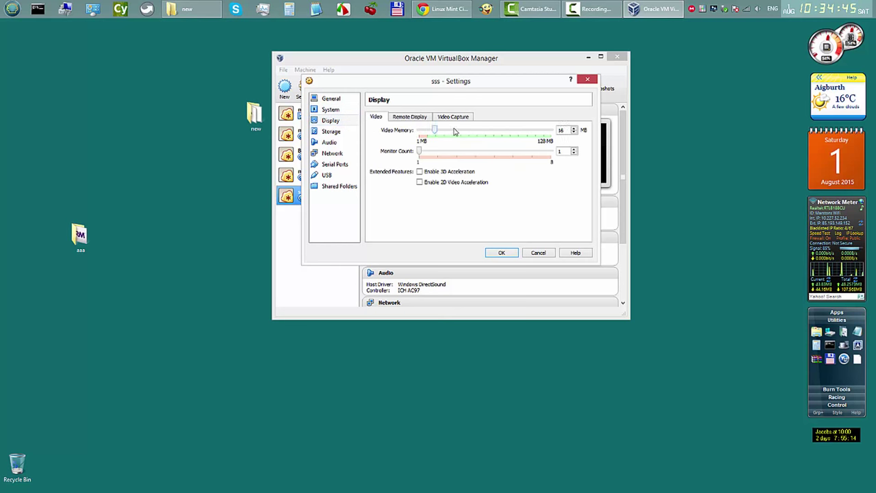
drag(454, 131, 552, 131)
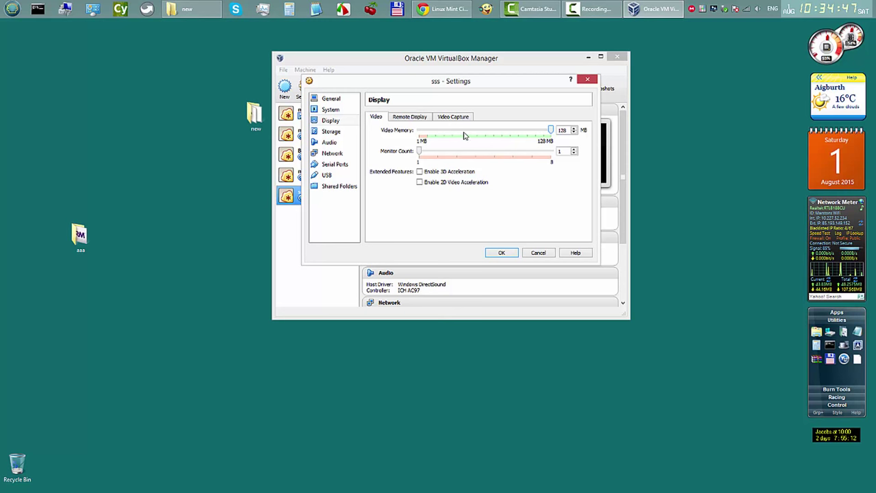
click(419, 172)
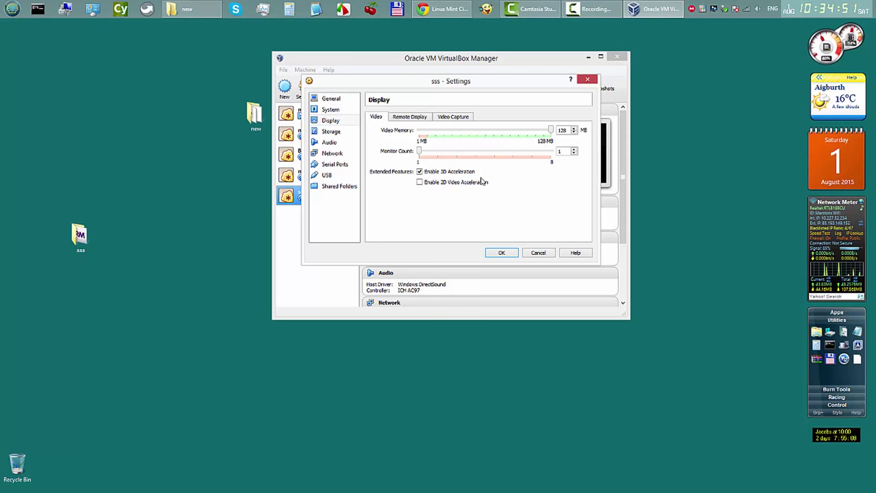
Attach the linux-mint-cinnamon-17.2-64bit-rus-aleksei ISO from the aaa folder to the empty CD/DVD drive and save the machine settings.
click(332, 133)
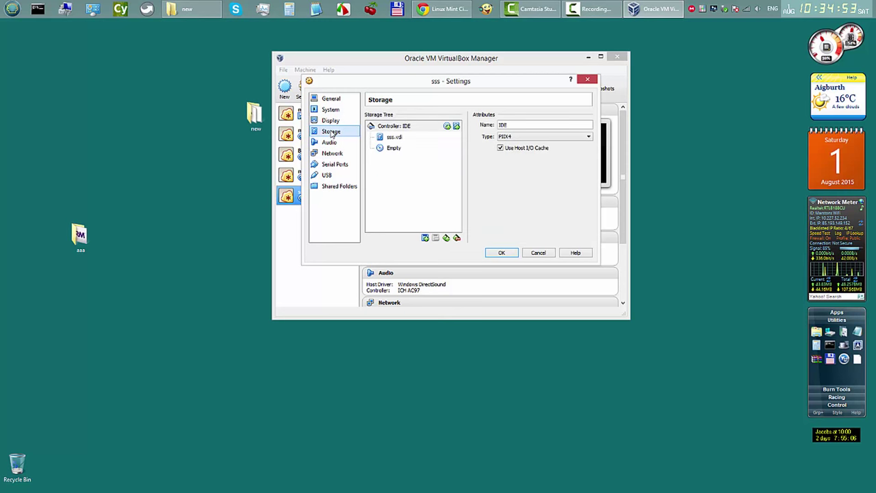
click(388, 149)
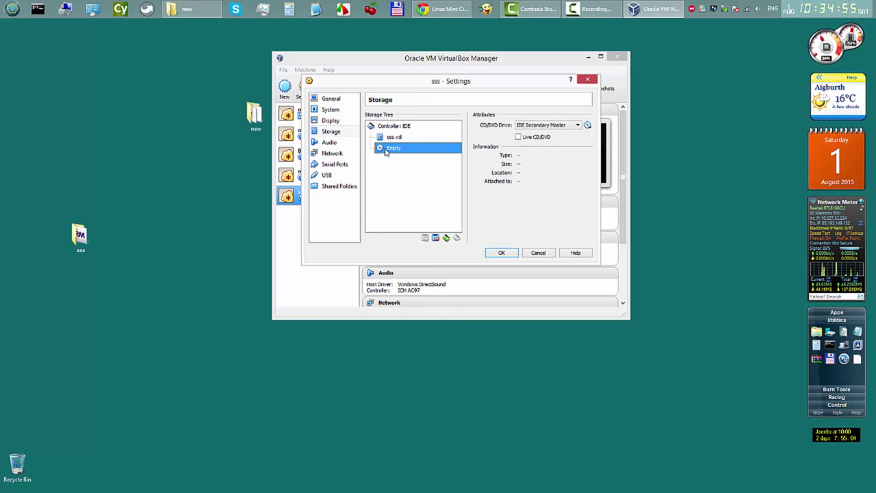
click(588, 124)
click(613, 138)
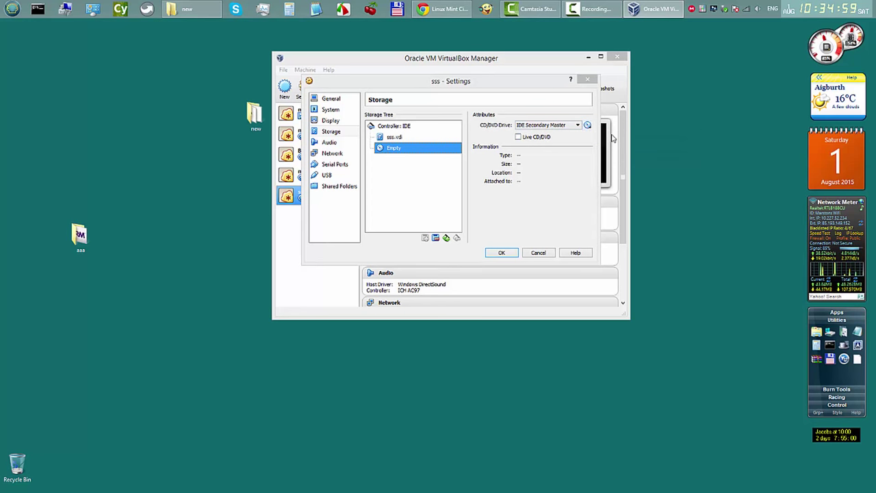
double_click(517, 176)
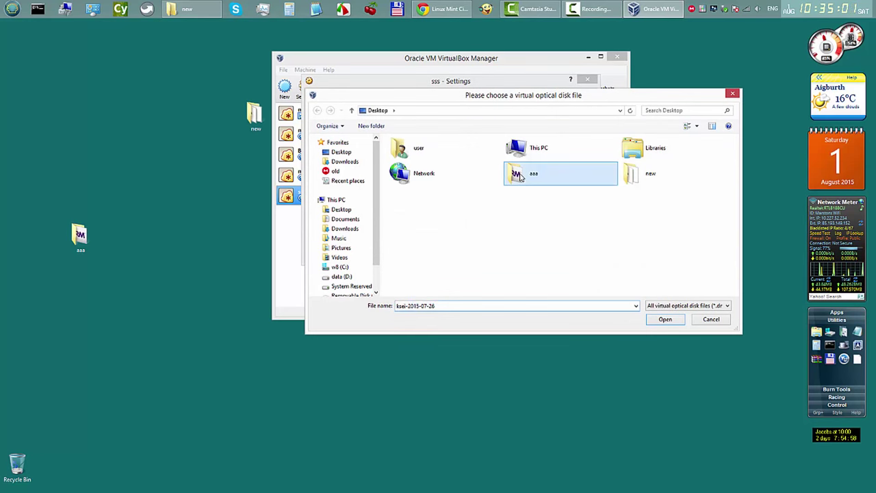
click(400, 152)
double_click(400, 152)
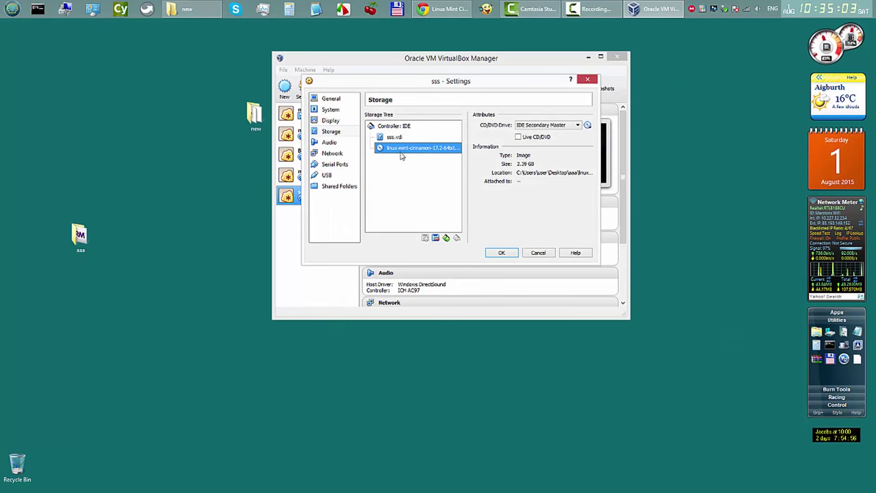
click(503, 253)
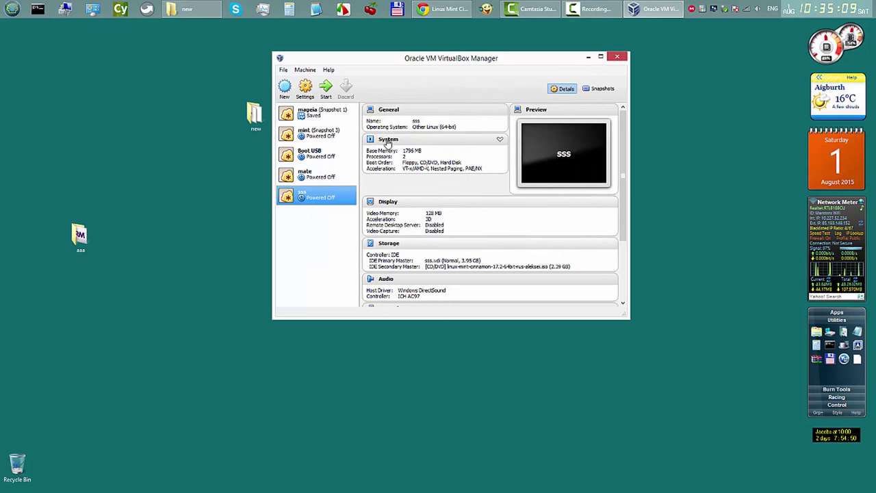
Start the sss virtual machine, minimize the VirtualBox Manager and move the running machine's window aside.
click(327, 89)
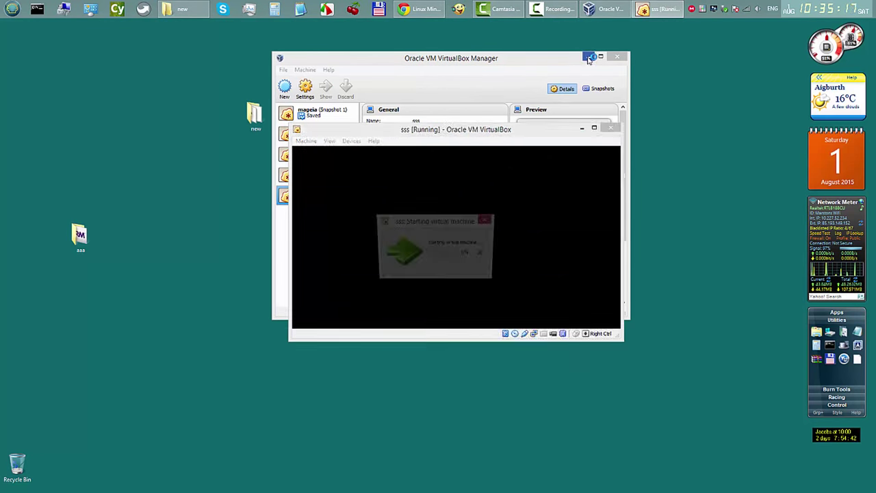
click(588, 57)
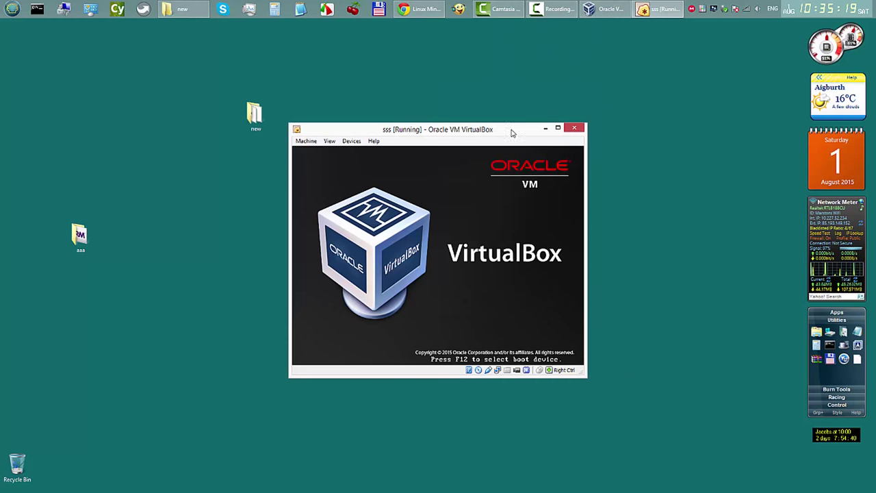
drag(513, 131, 369, 64)
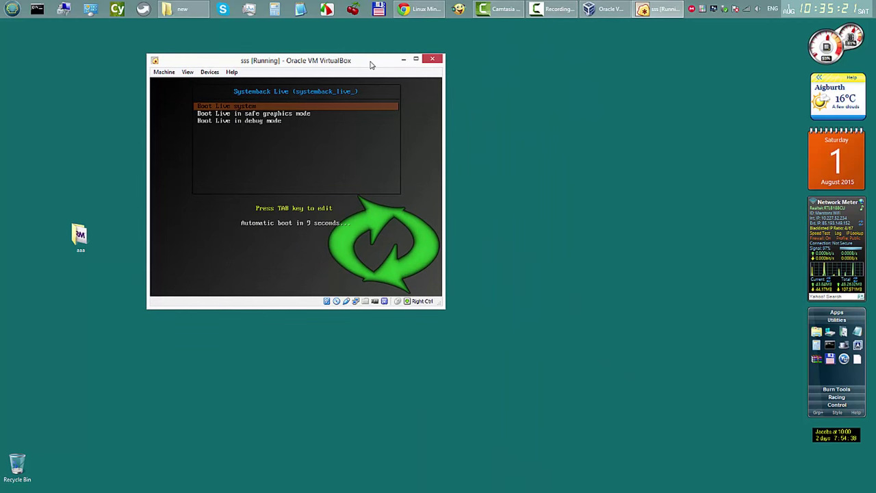
Choose Boot Live system in the Systemback Live boot menu and reposition the machine window while it boots.
key(Up)
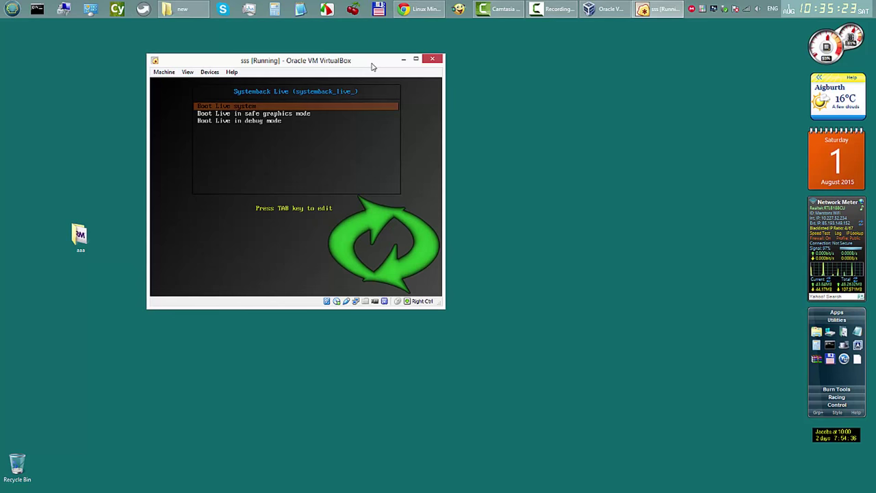
key(Return)
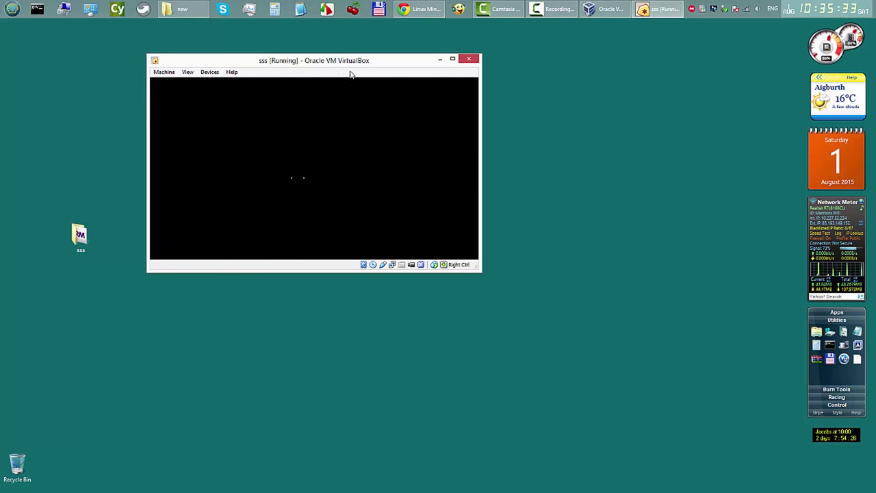
drag(381, 64, 401, 48)
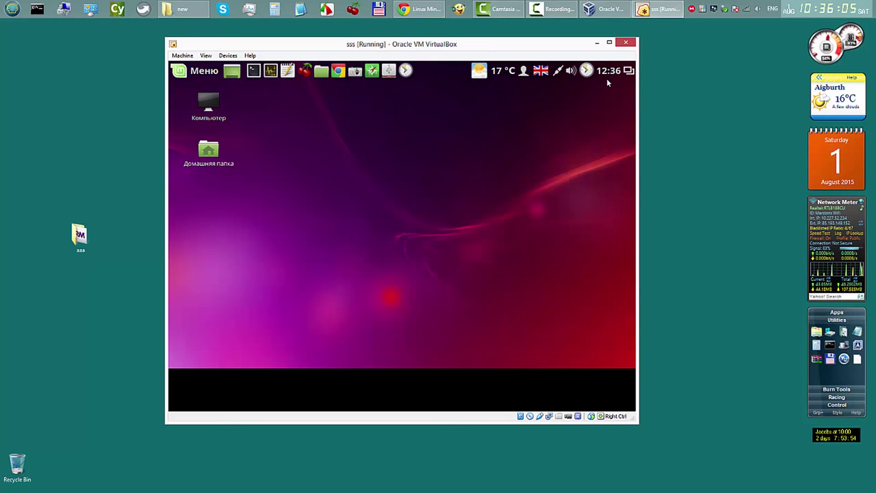
Power off the sss virtual machine after viewing its desktop maximized, and close the VirtualBox Manager.
click(610, 43)
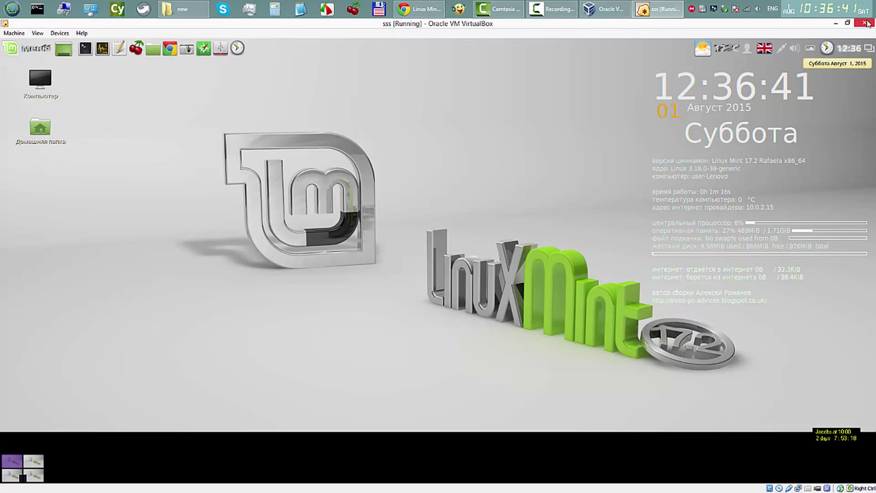
click(867, 24)
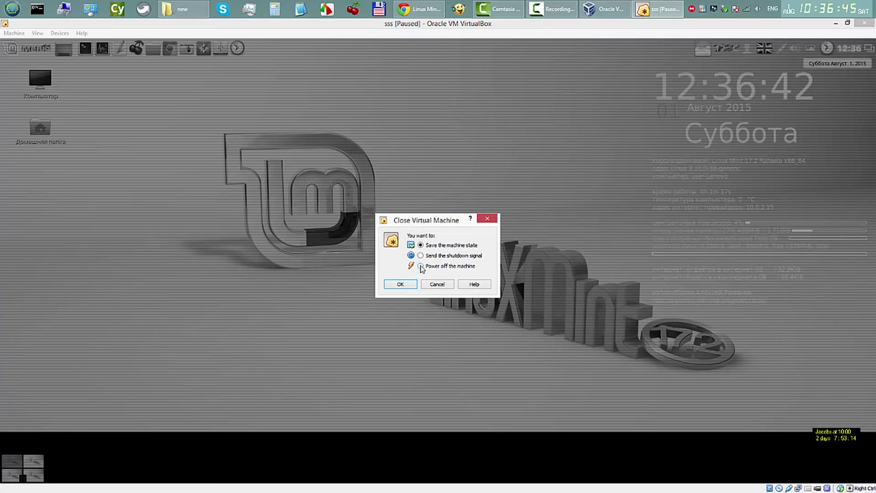
click(411, 286)
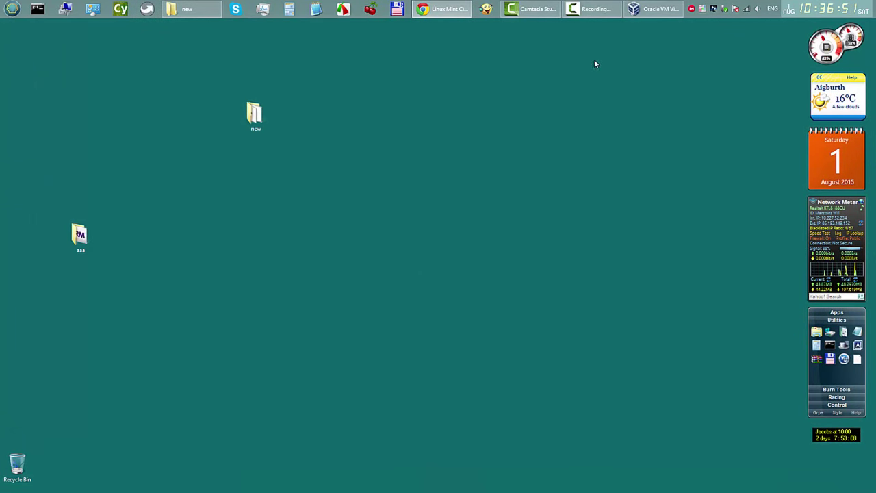
click(641, 14)
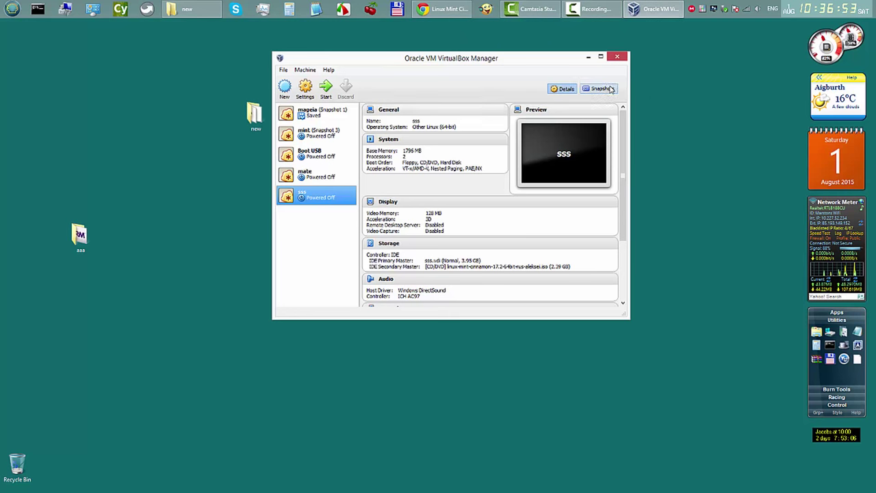
click(619, 57)
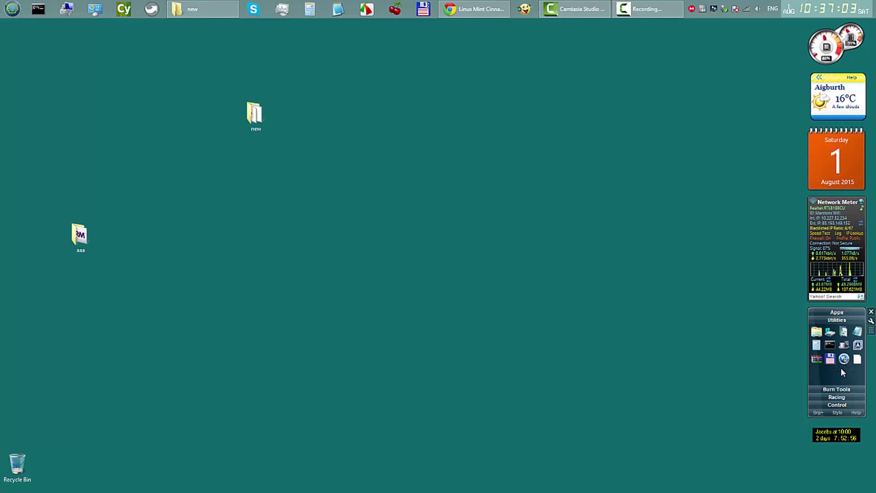
Launch YUMI from the desktop launcher's Burn Tools group and accept its license agreement.
click(836, 412)
click(837, 406)
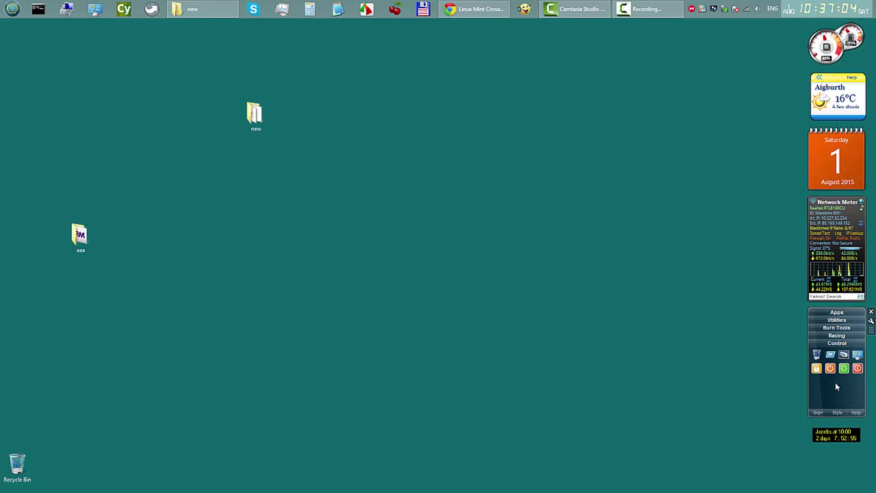
click(842, 335)
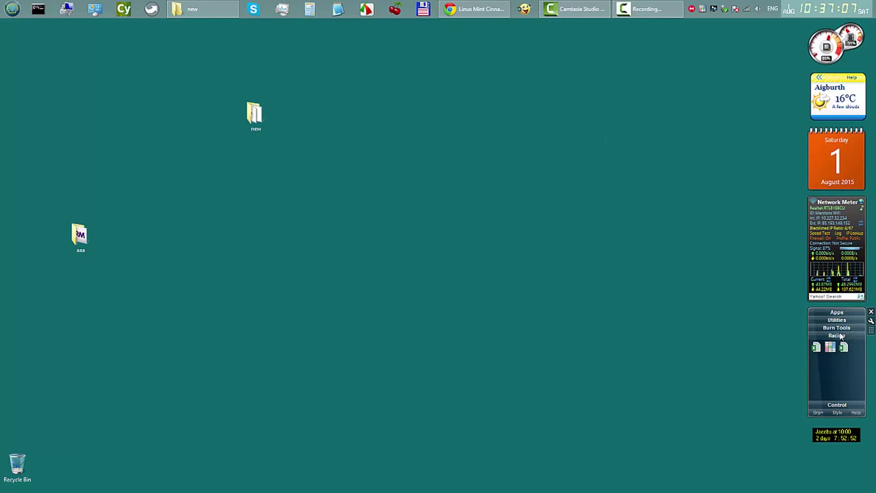
click(842, 329)
click(831, 338)
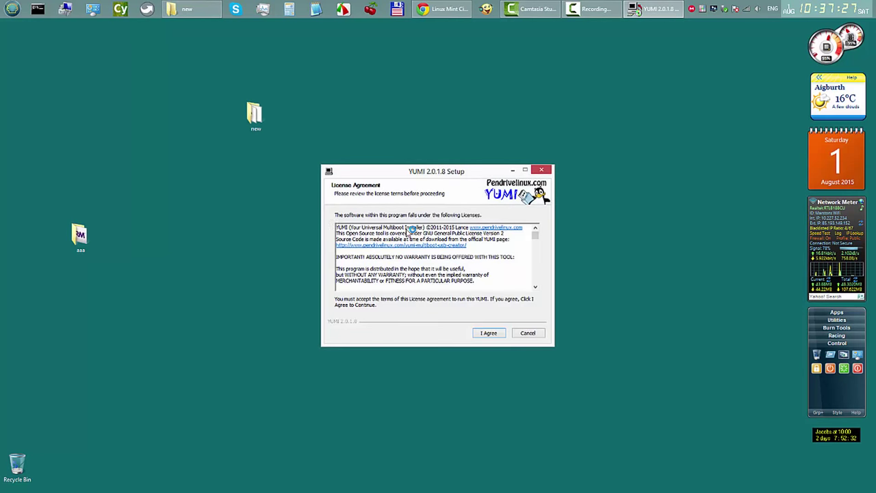
key(Return)
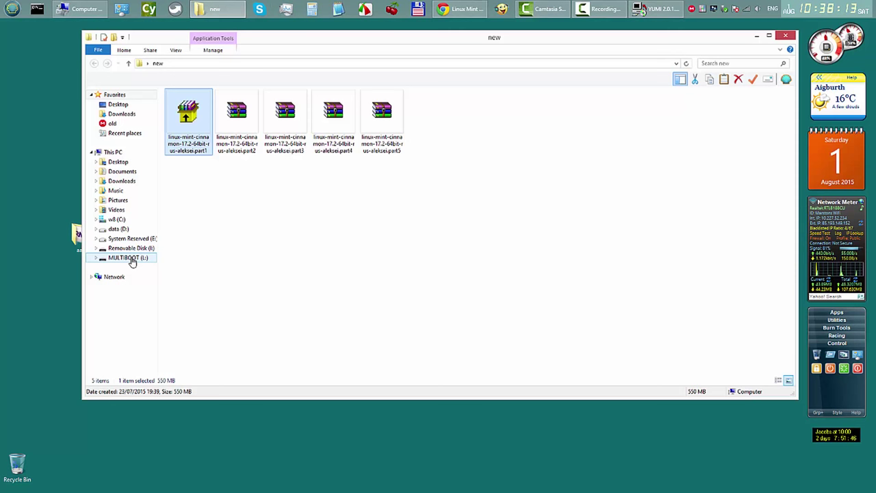
Quick-format the MULTIBOOT (L:) USB drive as FAT32 with 2048-byte allocation units and the volume label MULTIBOOT.
click(129, 258)
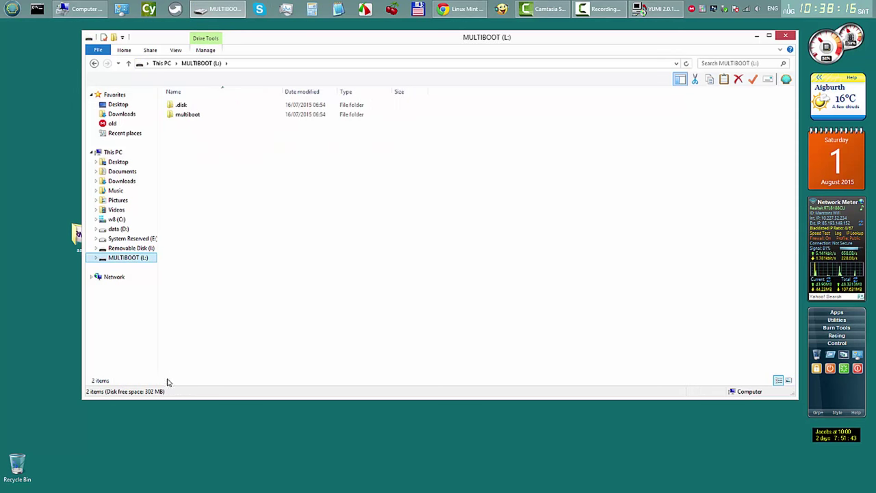
right_click(140, 260)
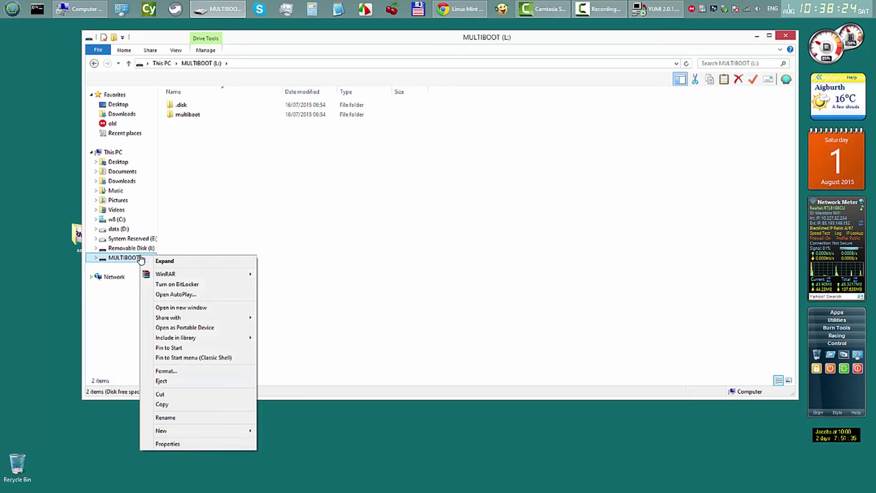
click(180, 371)
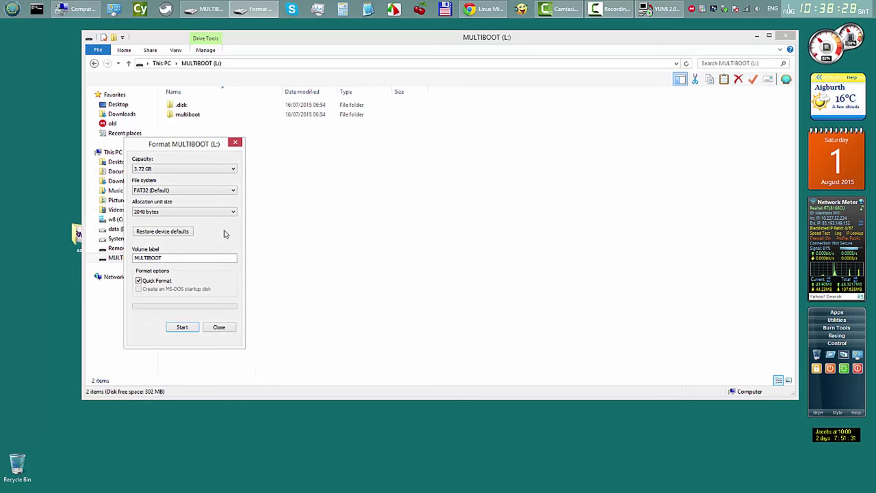
click(183, 327)
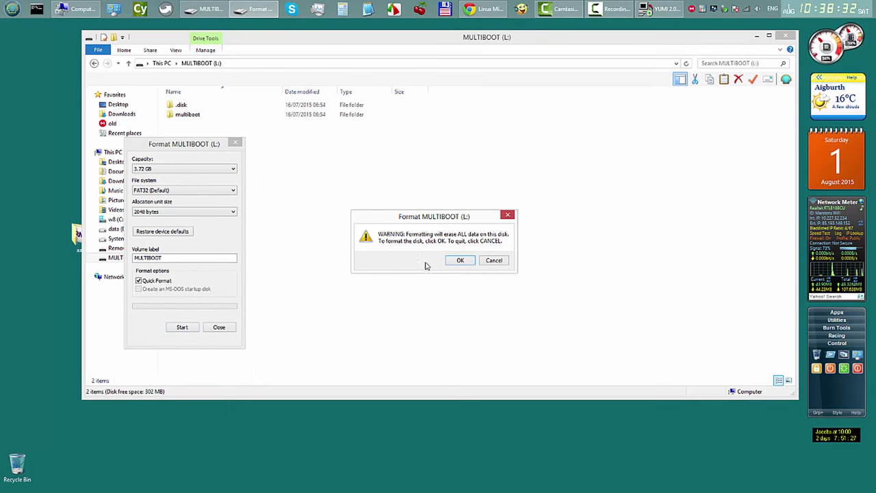
click(461, 261)
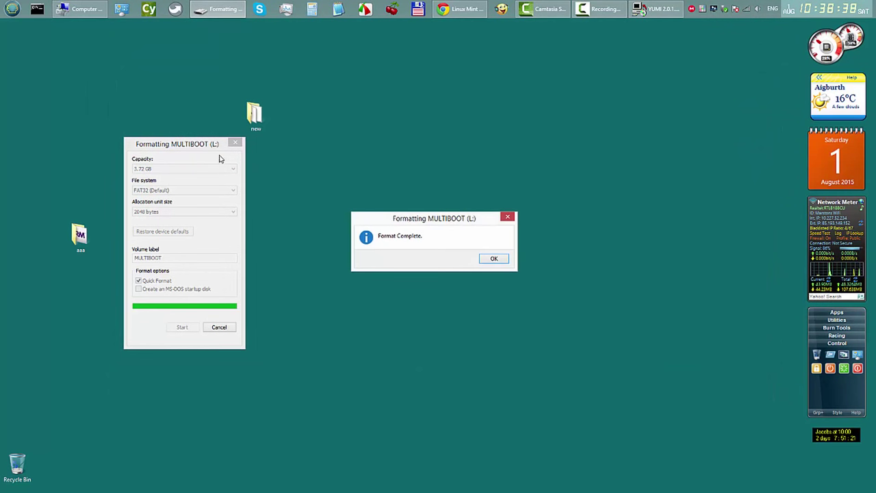
click(488, 258)
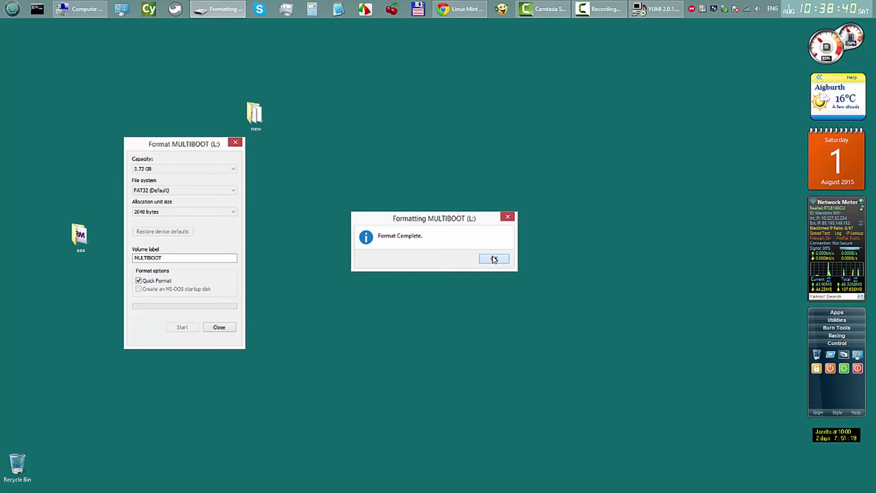
click(219, 327)
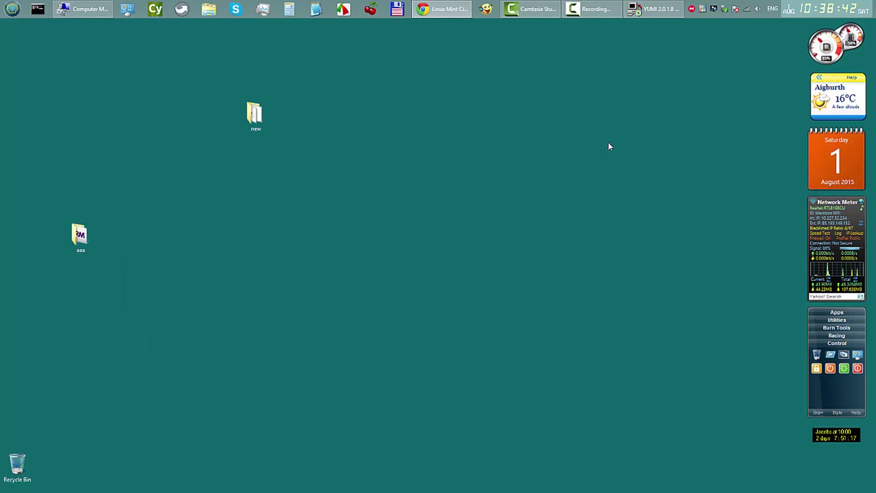
Switch to YUMI, show all drives and select L:\MULTIBOOT as the USB device.
click(646, 9)
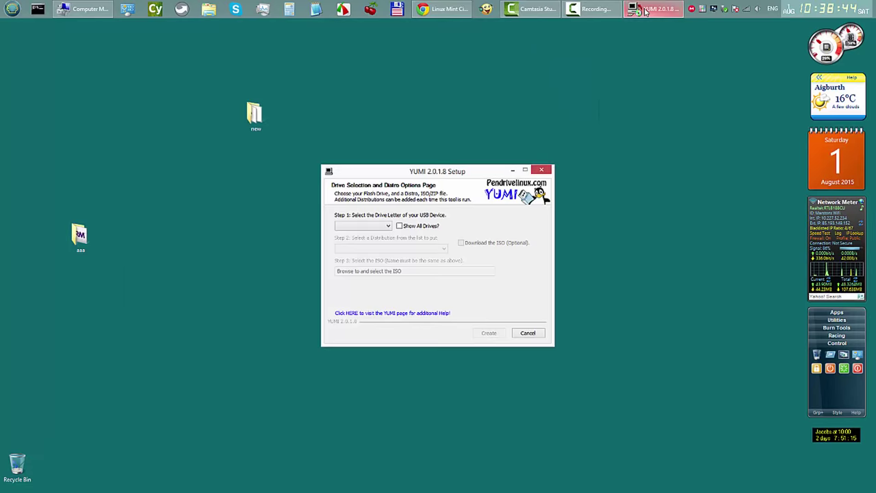
key(space)
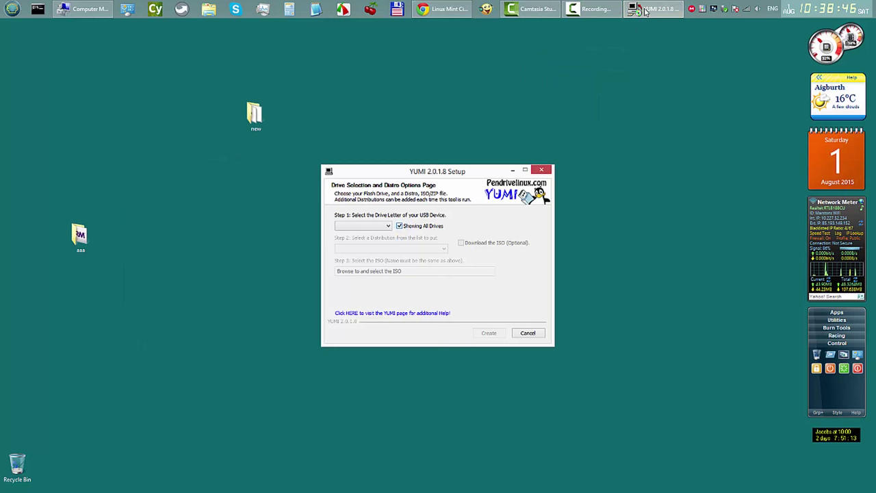
key(End)
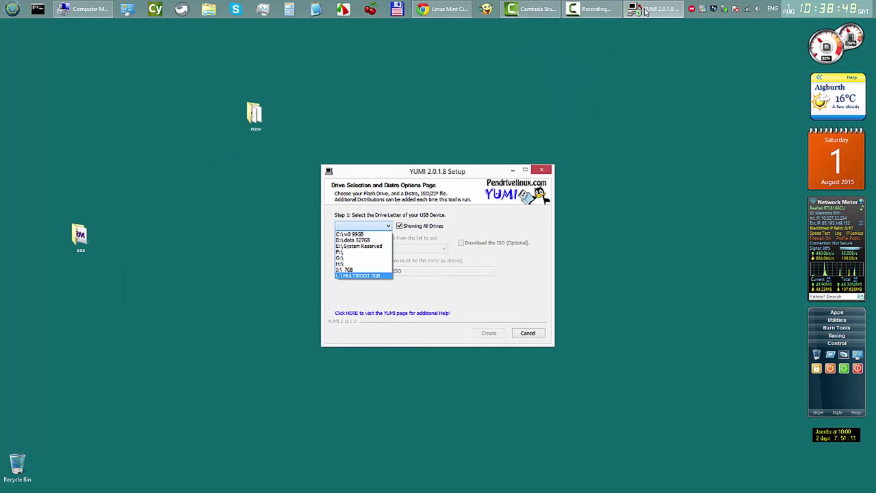
key(Return)
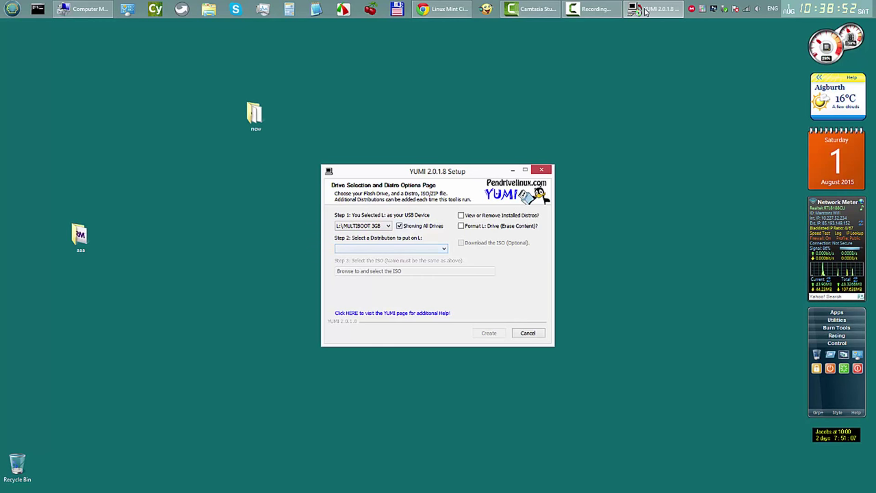
key(space)
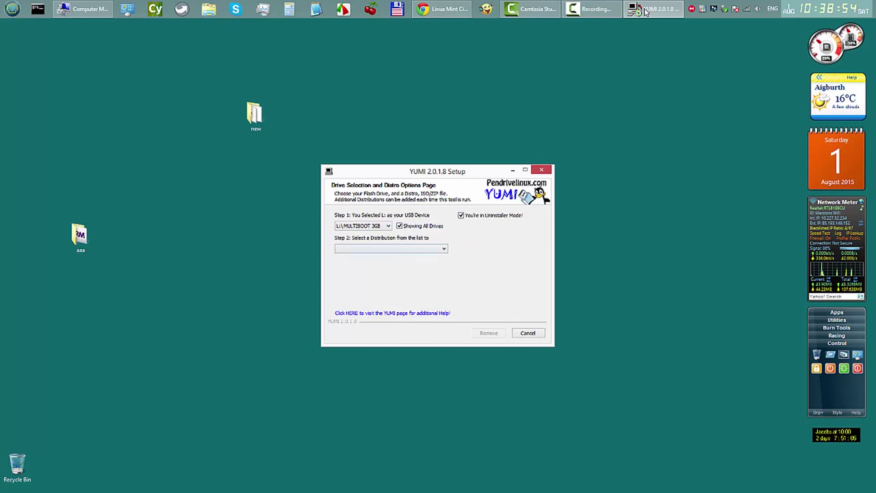
key(alt+Down)
key(Escape)
key(space)
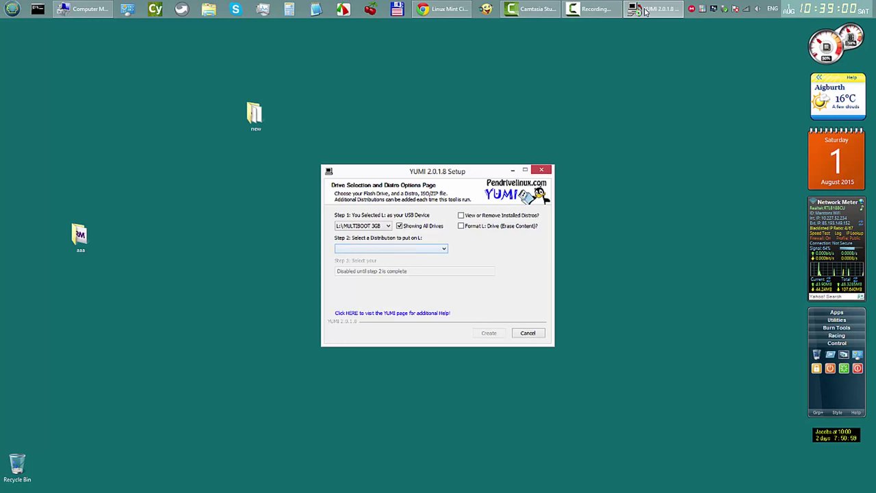
Choose Linux Mint as the distribution to put on drive L:.
key(alt+Down)
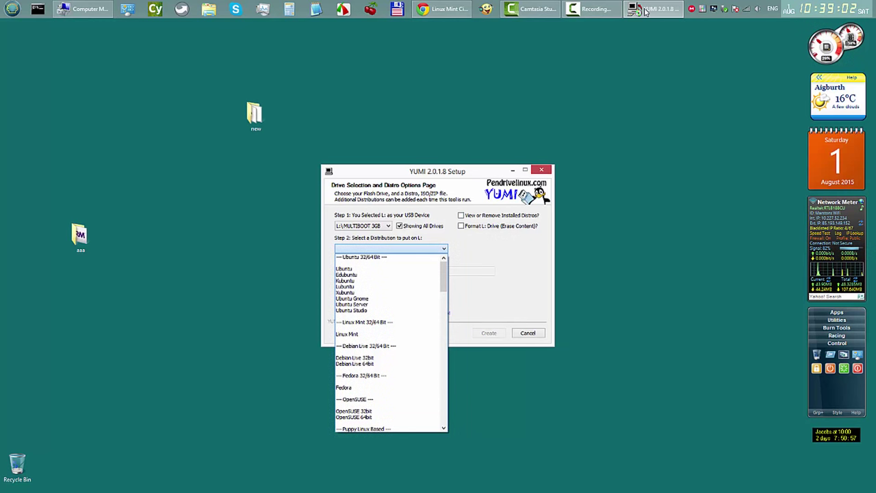
key(Down)
key(Down)
key(Down)
key(Down)
key(Down)
key(Down)
key(Down)
key(Down)
key(Down)
key(Down)
key(Down)
key(Down)
key(Return)
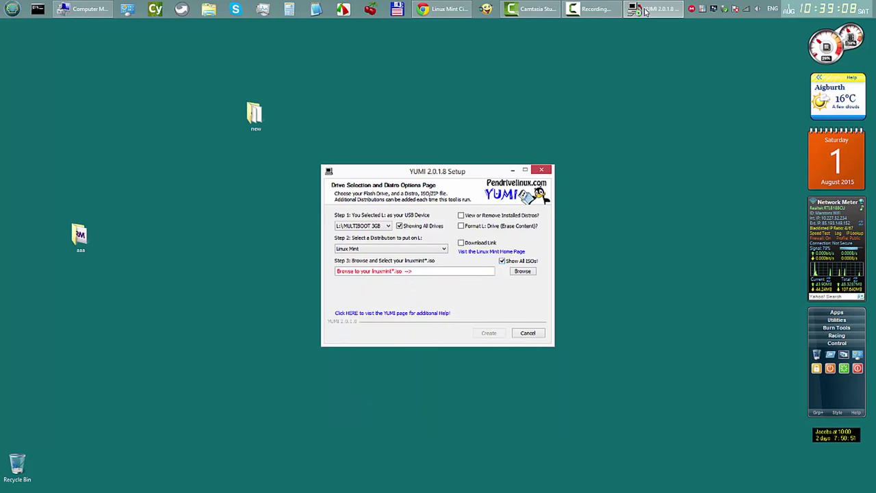
Select the linux-mint-cinnamon-17.2-64bit-rus-aleksei ISO from the aaa folder and start the confirmed installation onto L:.
key(Return)
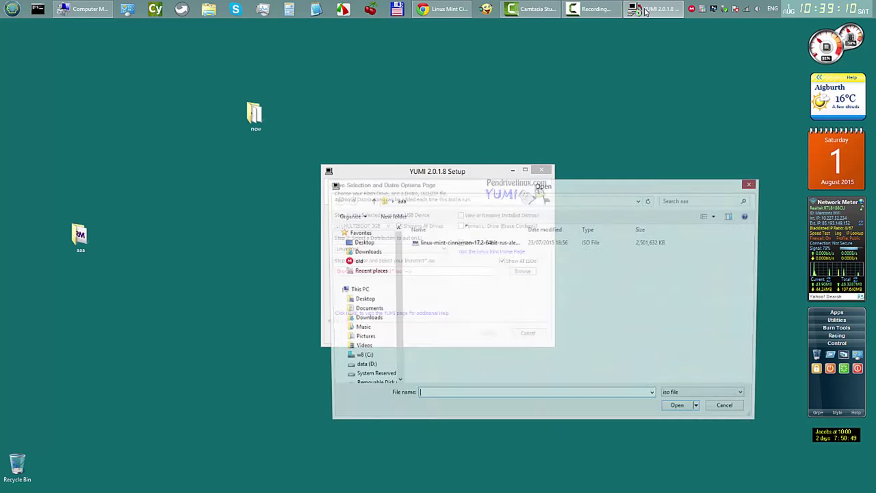
key(shift+Tab)
key(Down)
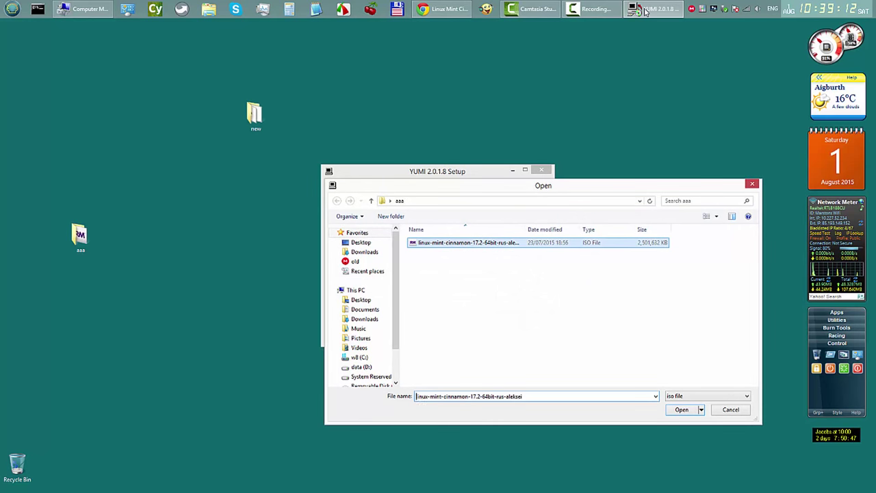
key(Return)
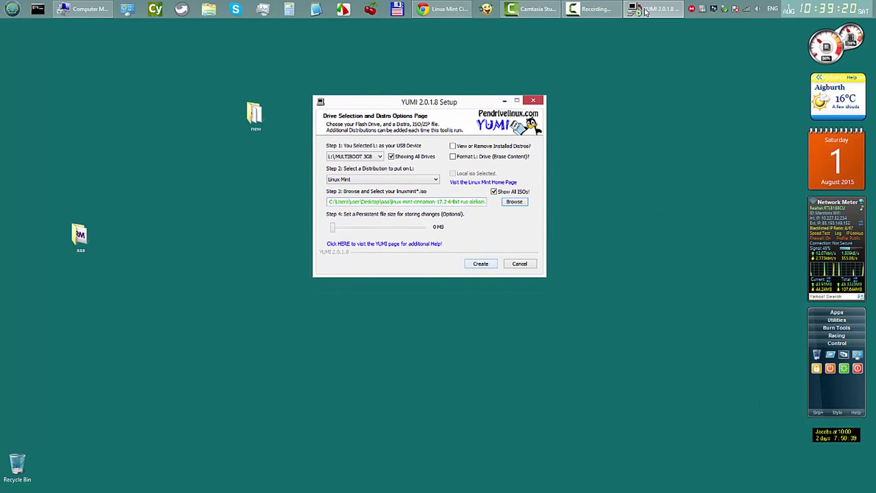
key(Return)
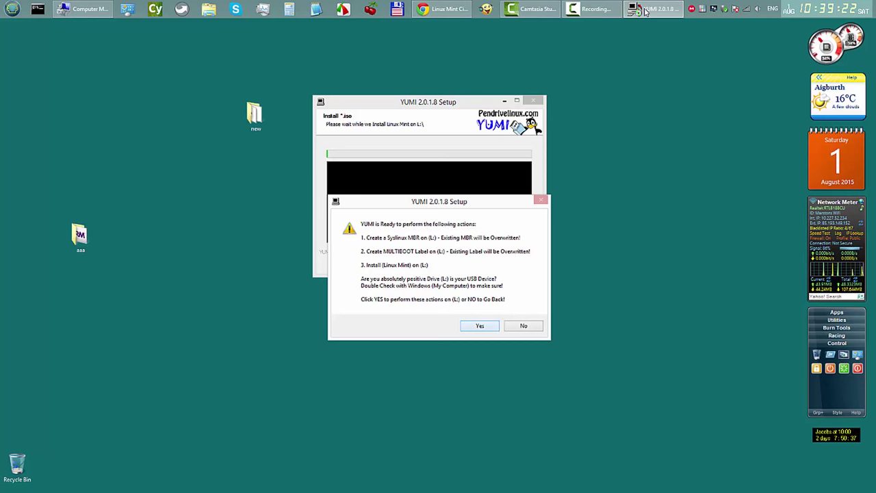
key(Return)
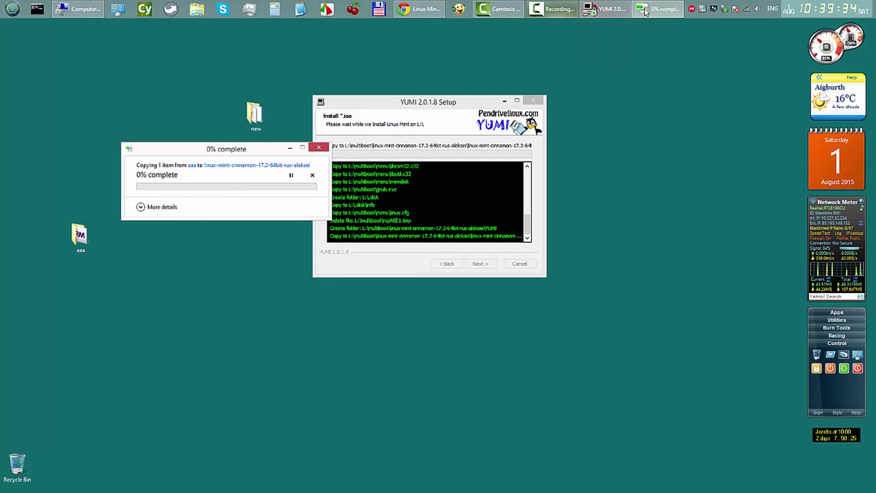
click(552, 45)
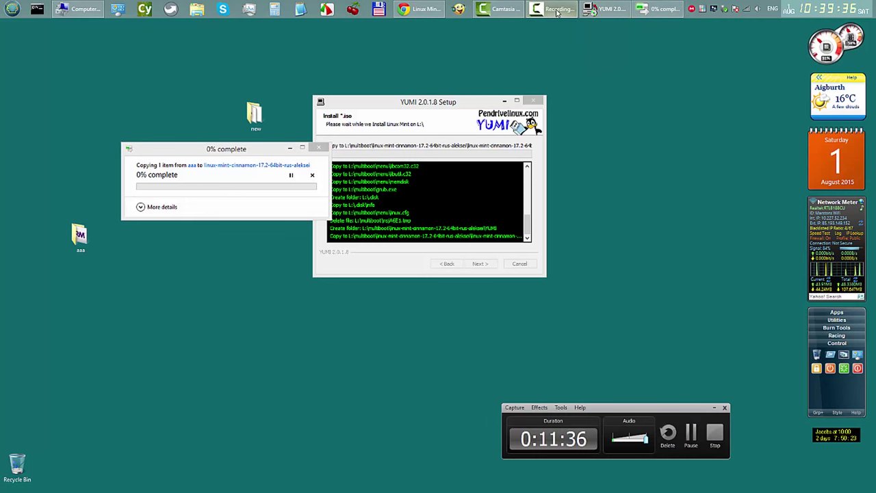
click(691, 433)
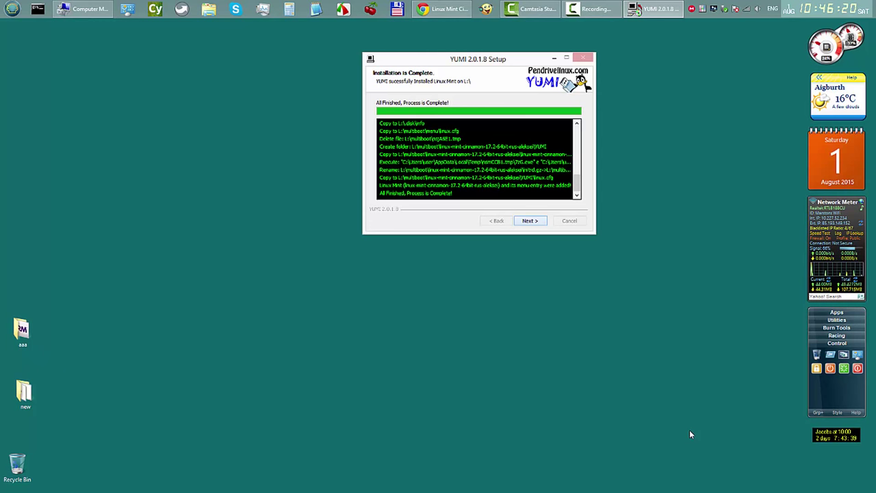
Finish the YUMI setup, declining to add more ISOs or distributions to drive L:.
key(n)
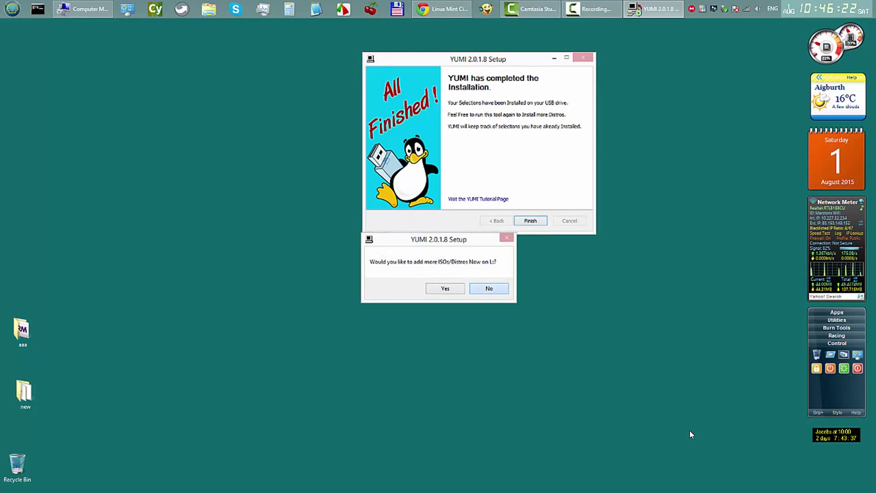
key(Return)
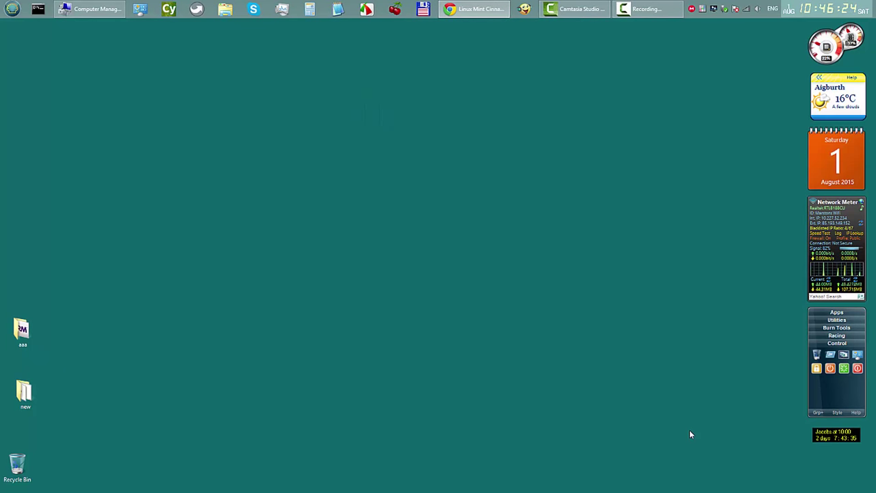
Open the properties of drive MULTIBOOT (L:) from This PC to check its used and free space.
click(231, 13)
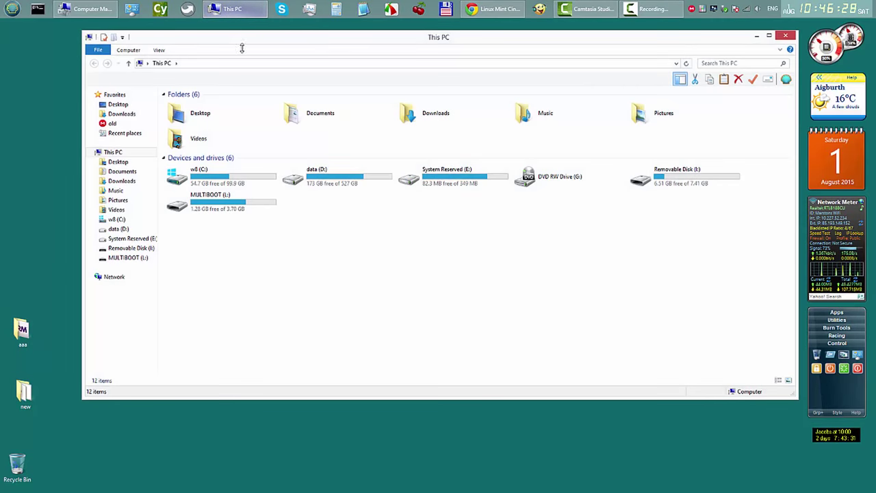
click(193, 206)
right_click(192, 204)
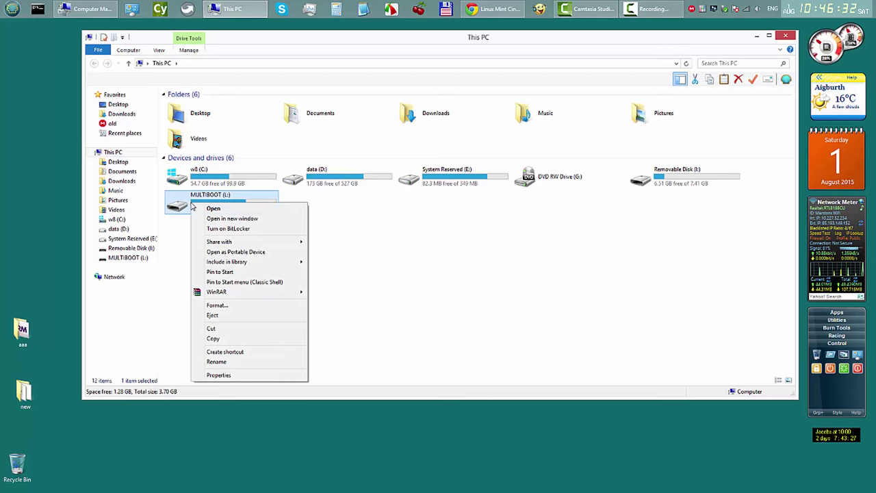
click(219, 375)
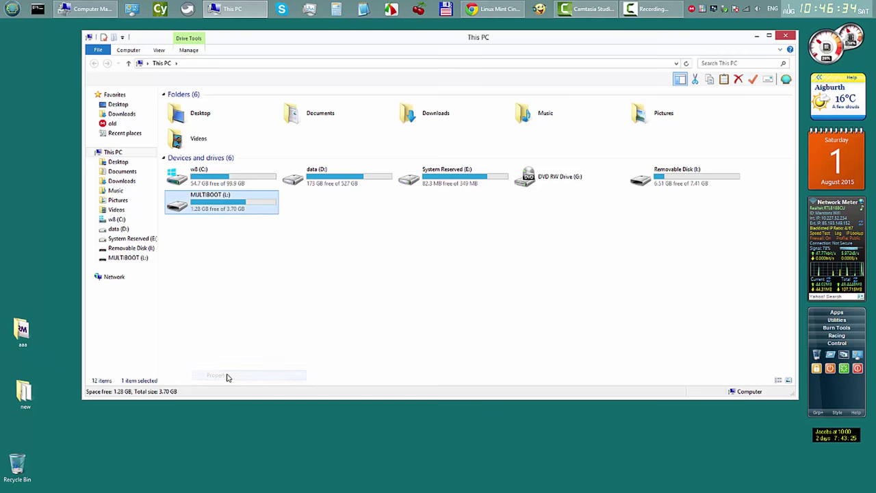
drag(347, 212, 407, 115)
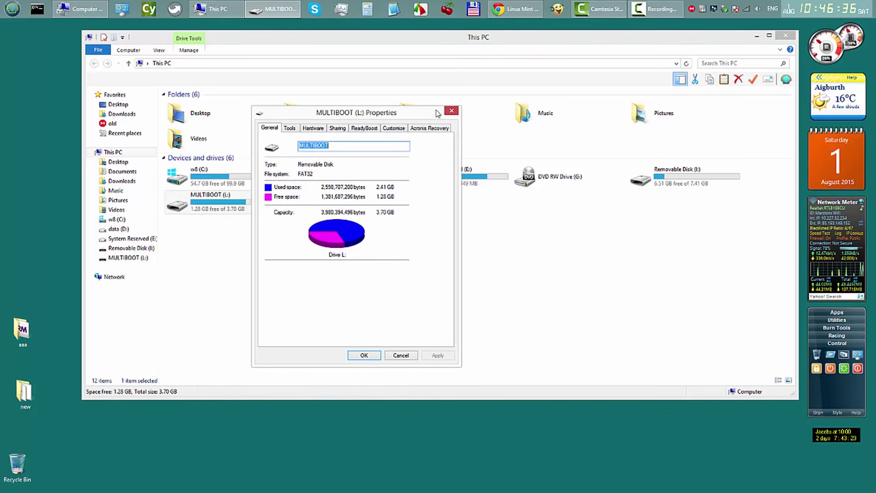
click(786, 37)
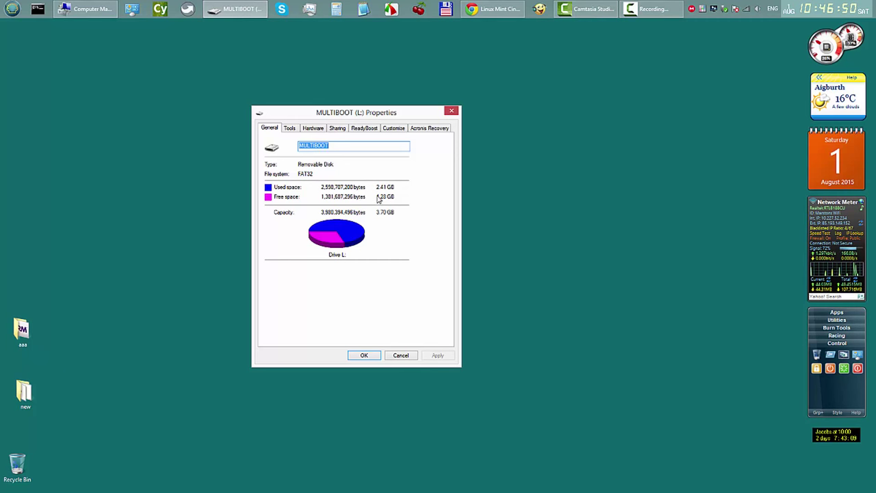
Check the size of the Linux Mint ISO in the aaa folder against drive L:'s used space, and close the drive properties.
double_click(24, 331)
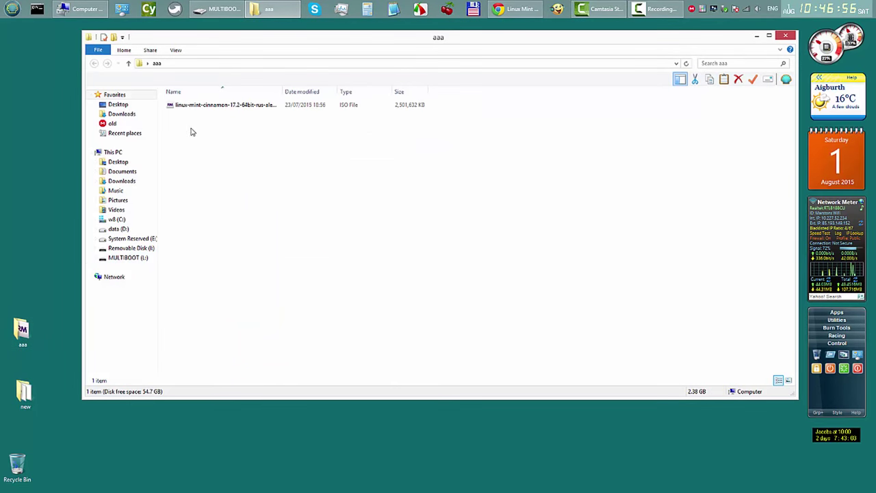
click(409, 110)
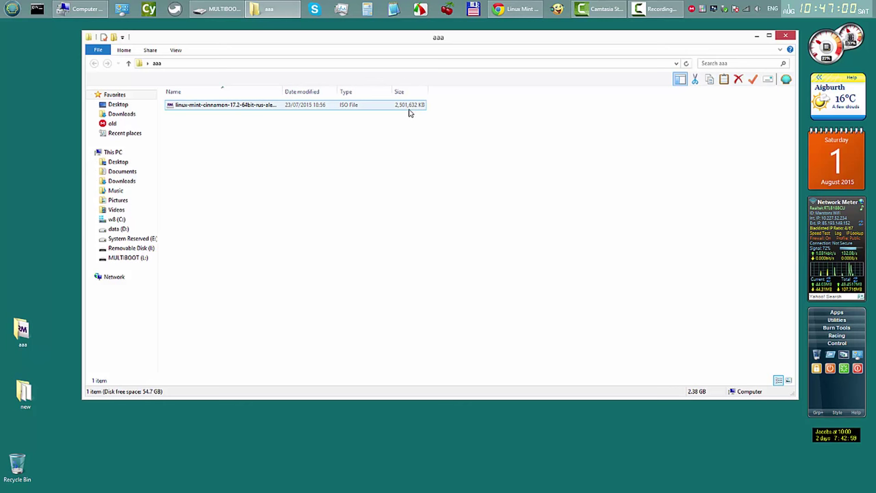
click(785, 38)
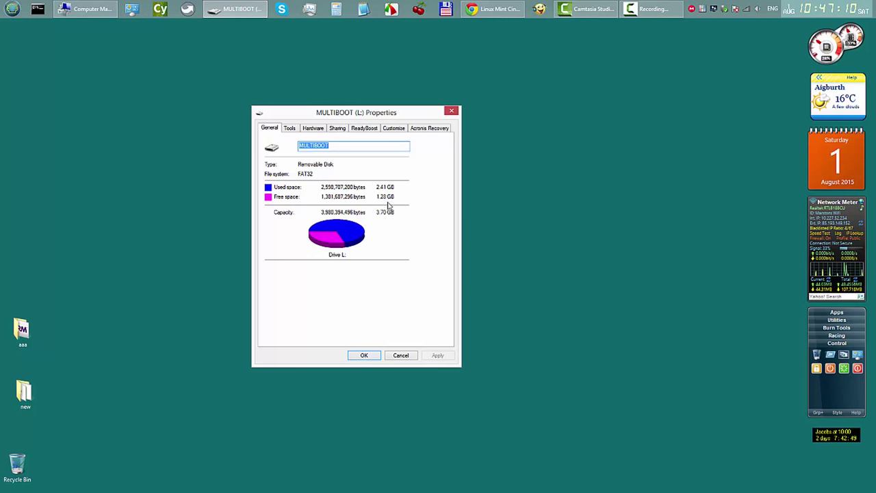
click(365, 355)
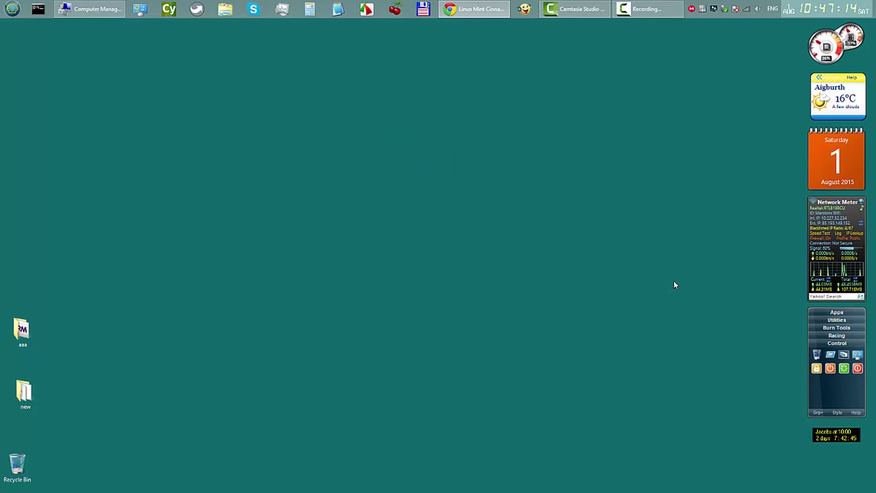
Launch RMPrepUSB and test the MULTIBOOT drive in the QEMU emulator with the default virtual hard disk setting and 1000 MiB of RAM.
click(837, 327)
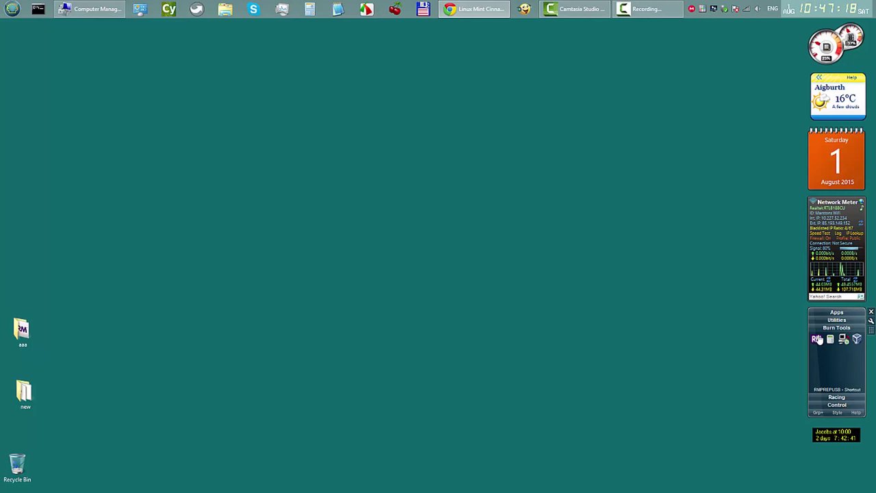
click(818, 340)
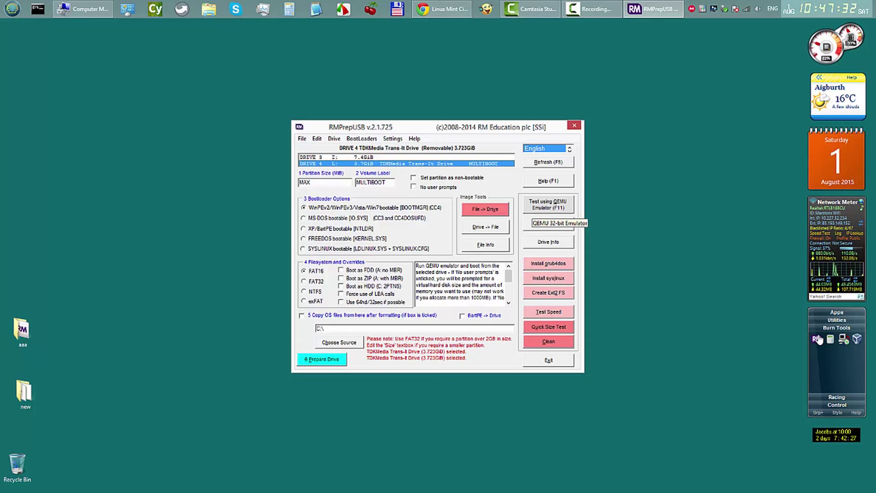
click(548, 204)
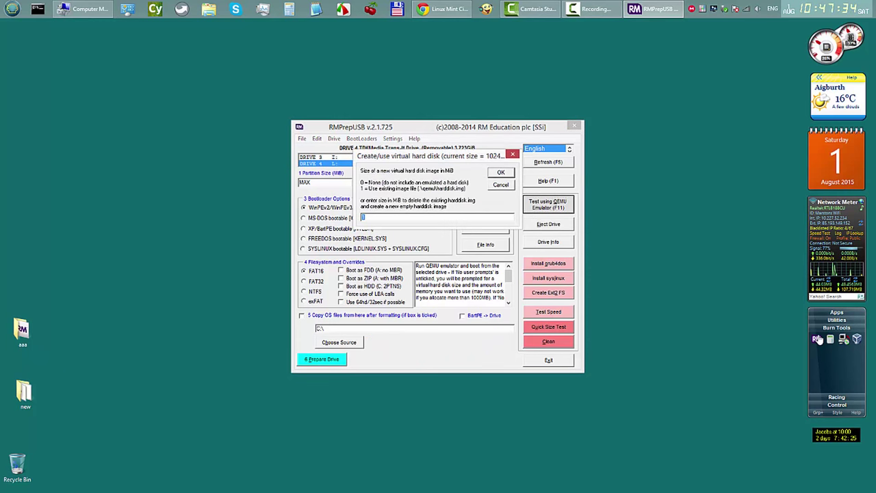
key(Return)
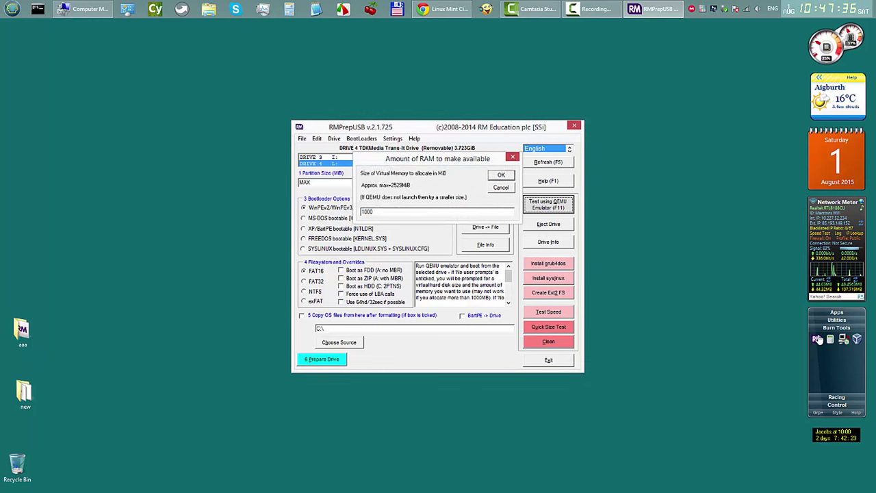
key(Return)
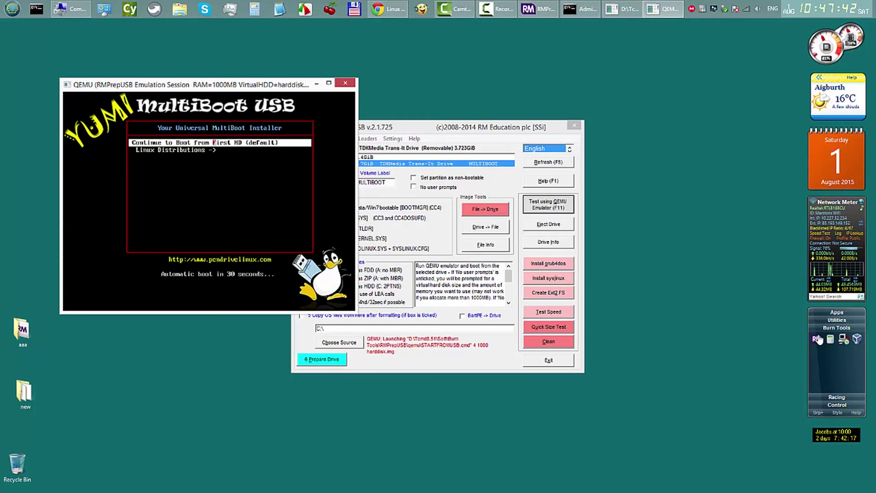
Boot linux-mint-cinnamon-17.2-64bit-rus-aleksei from YUMI's Linux Distributions list, and close RMPrepUSB after the test.
key(Down)
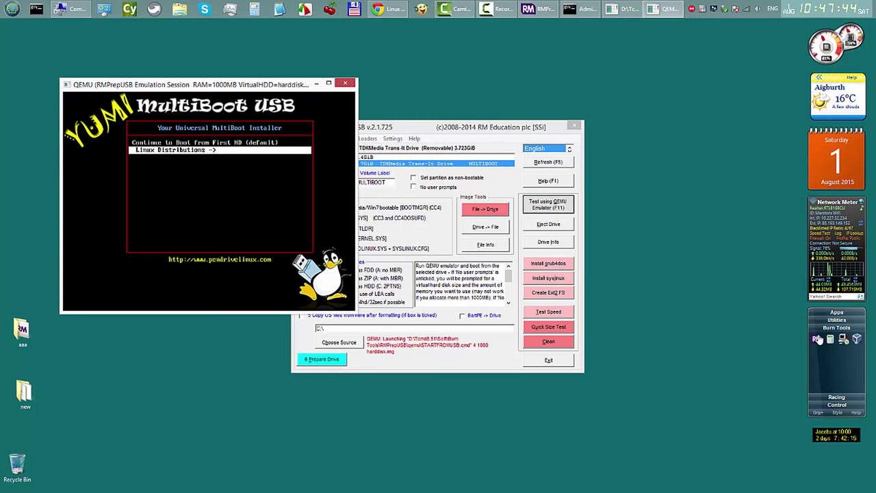
key(Return)
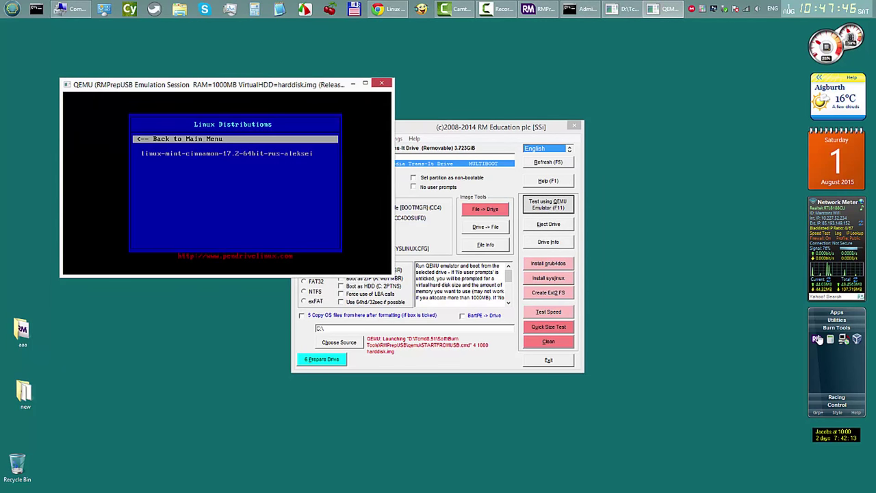
key(Down)
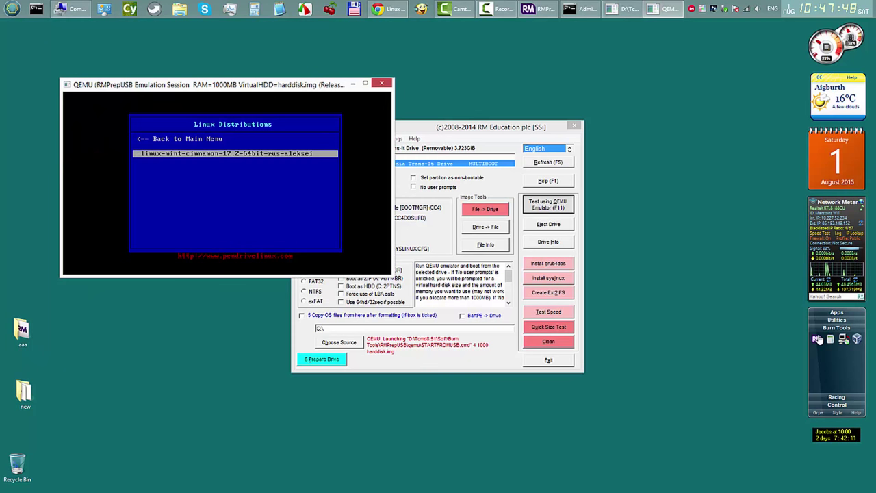
key(Return)
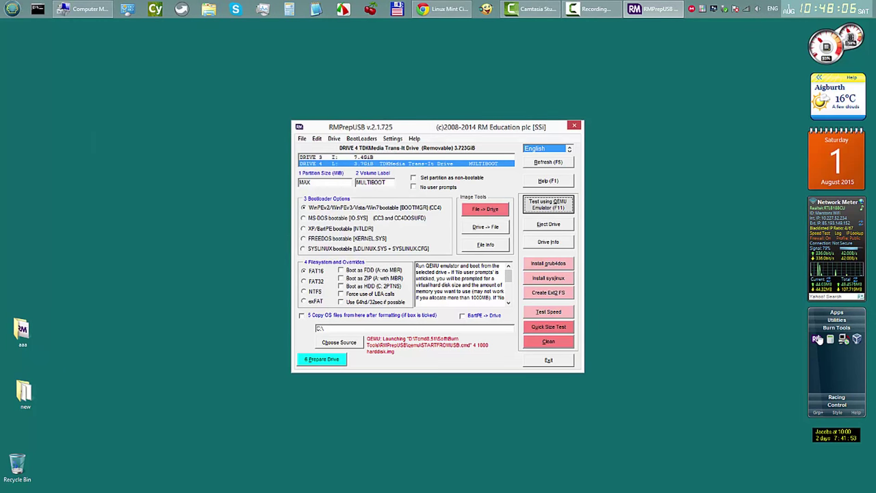
click(574, 126)
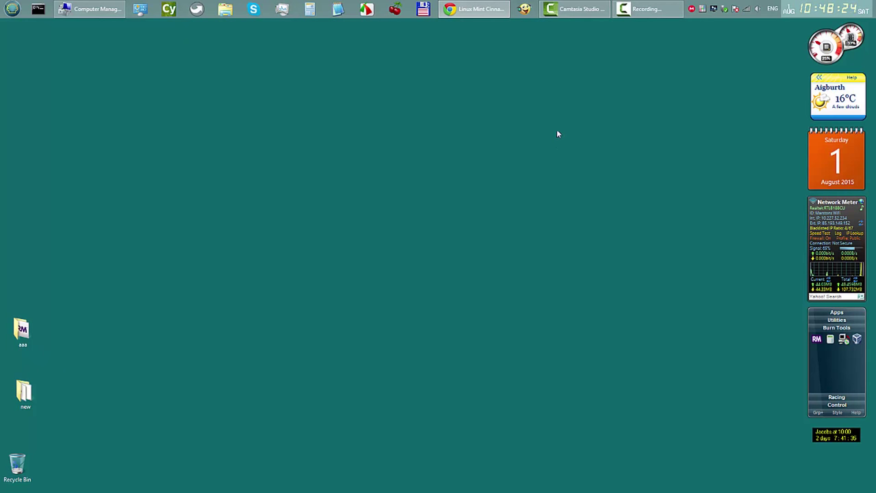
click(657, 14)
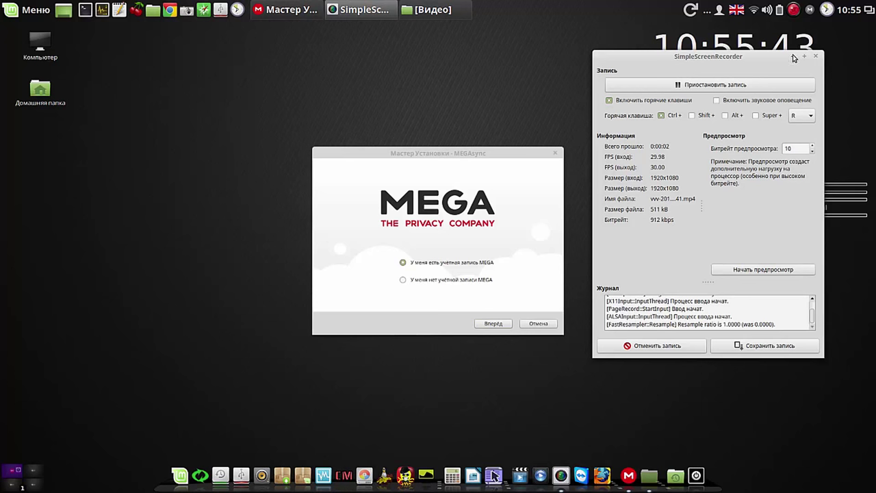
Clear the Linux Mint desktop by minimizing SimpleScreenRecorder and cancelling the MEGAsync setup wizard.
click(794, 57)
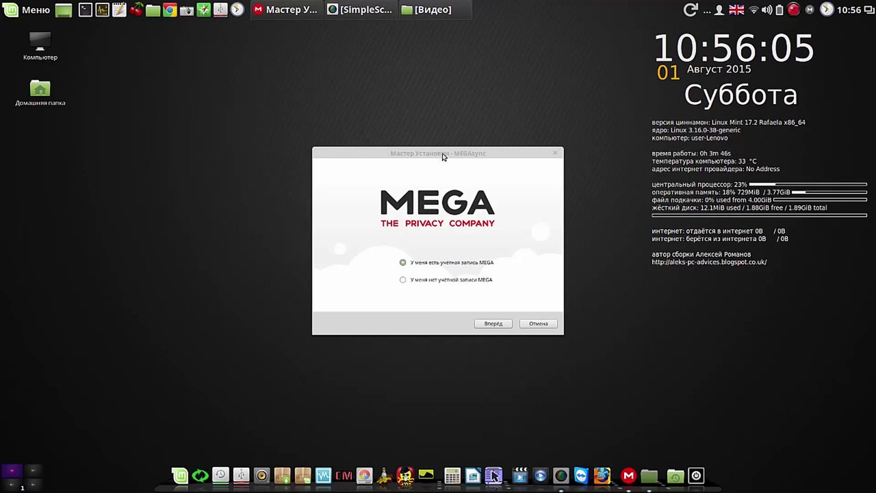
drag(442, 157, 394, 87)
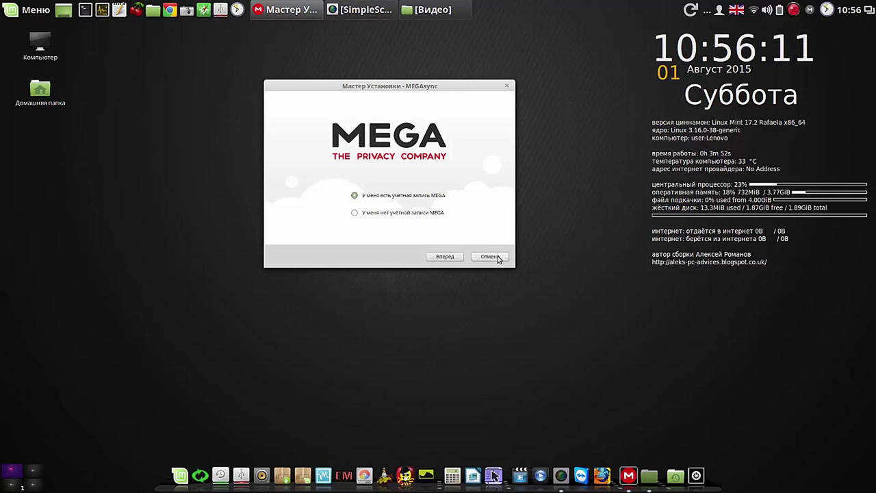
click(499, 257)
click(482, 181)
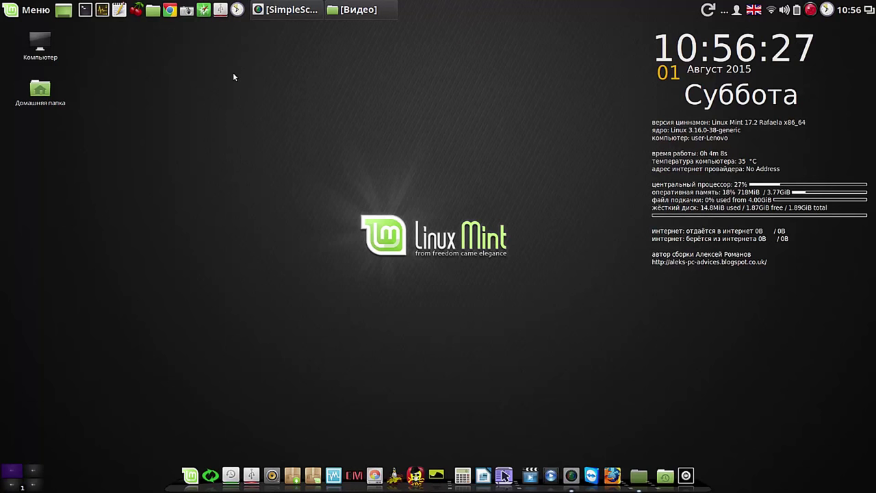
Launch Chrome and open the Cairo-Dock configuration window.
click(171, 14)
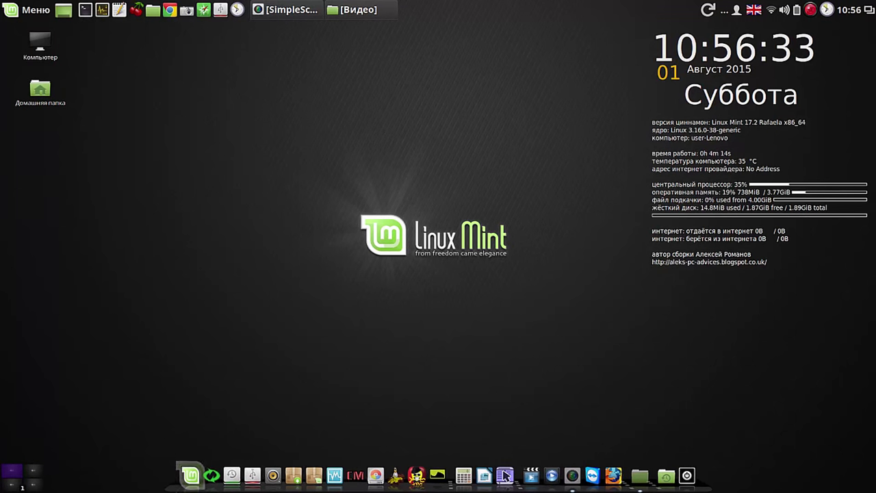
right_click(172, 489)
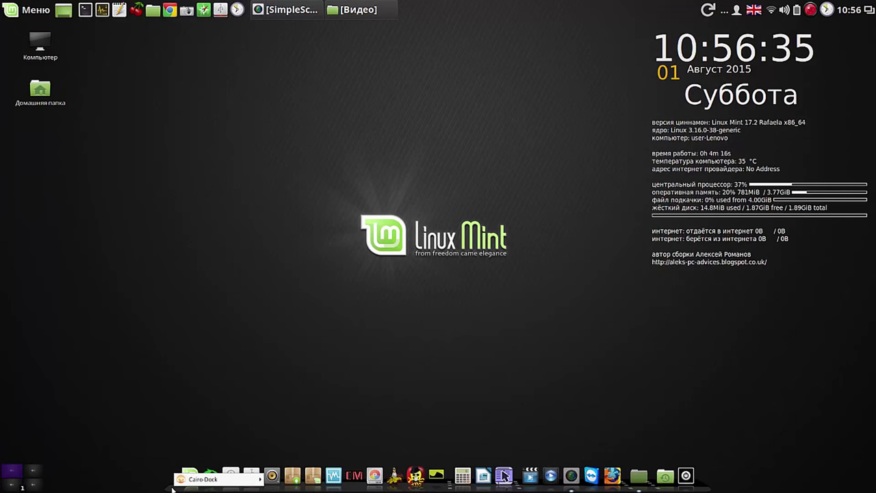
mouse_move(194, 482)
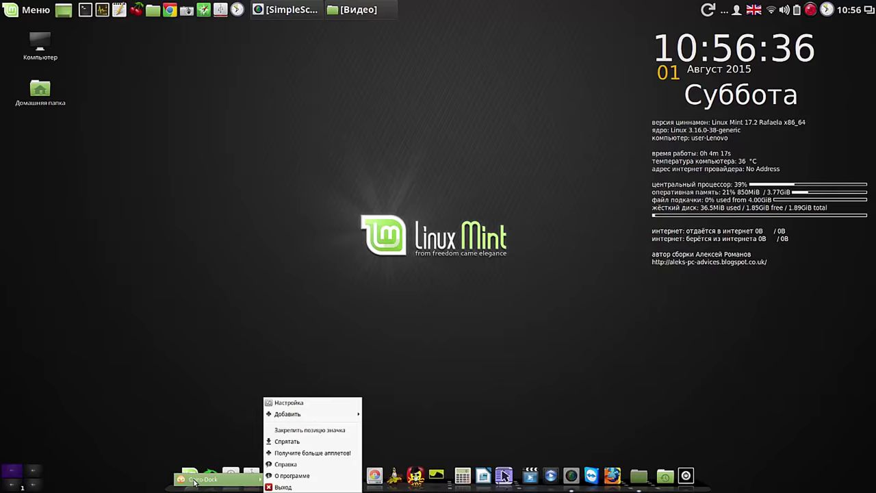
click(342, 404)
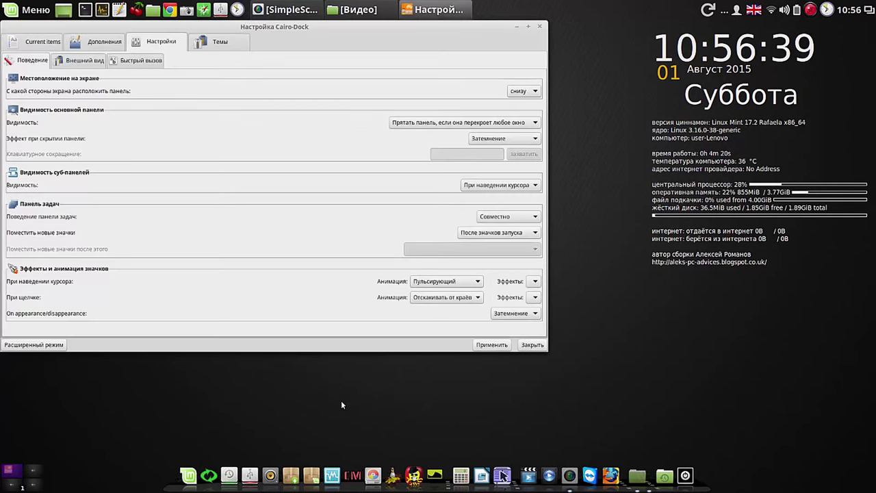
Enable the stack add-on in Cairo-Dock and try its icon in the dock.
click(41, 42)
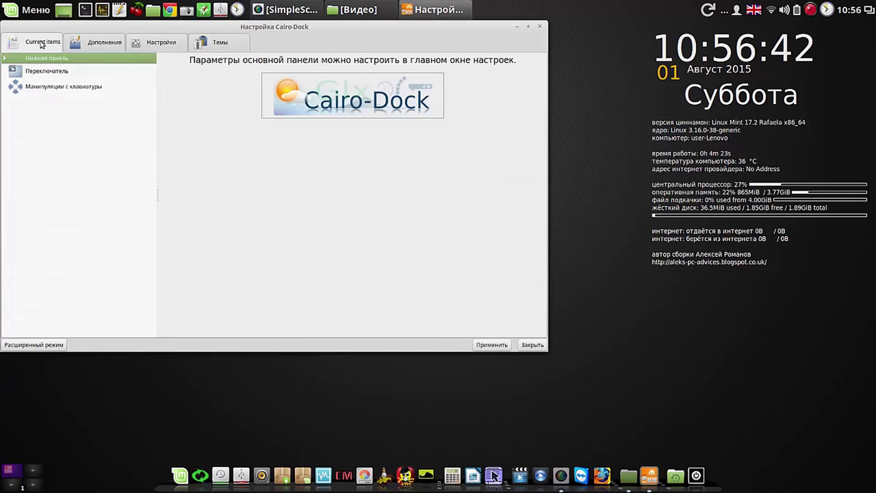
click(111, 48)
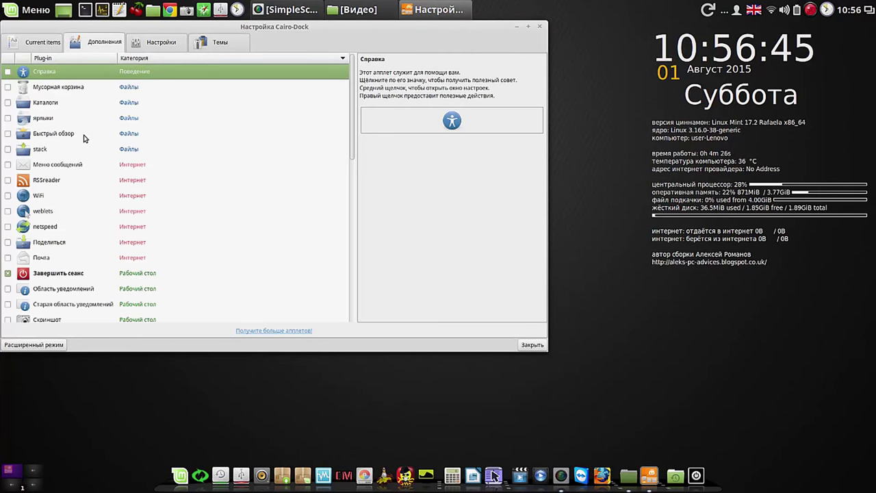
click(38, 154)
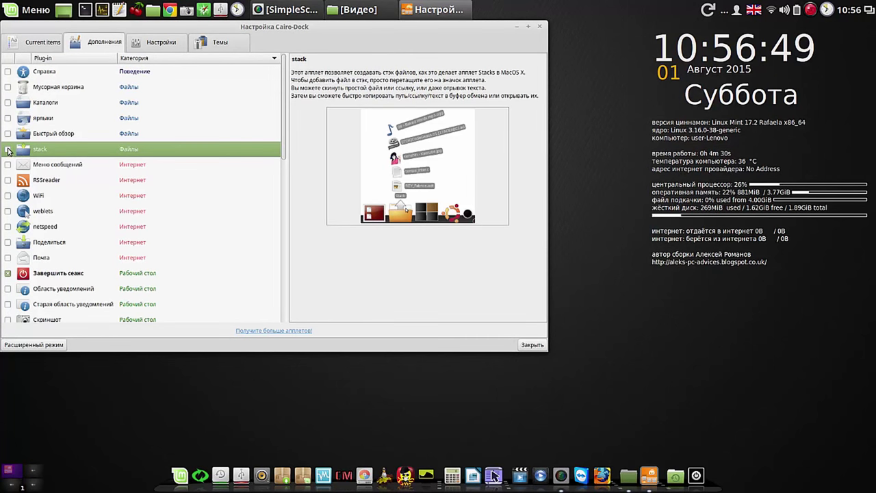
click(7, 149)
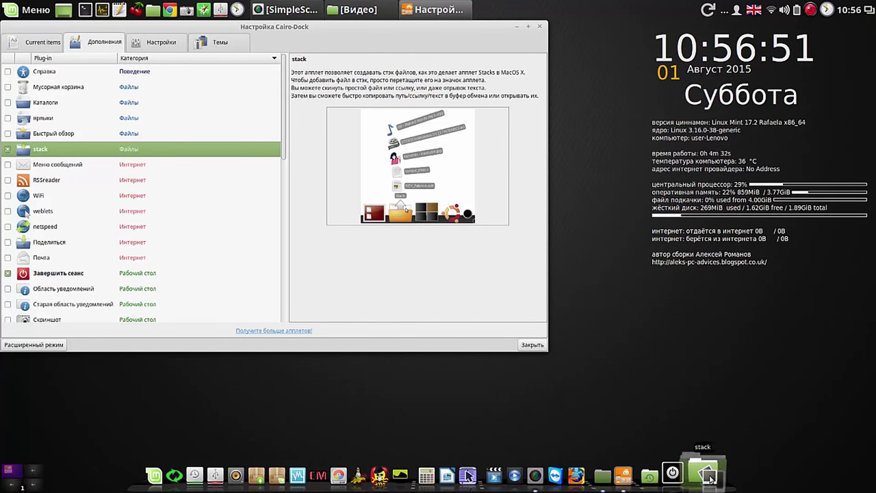
click(710, 480)
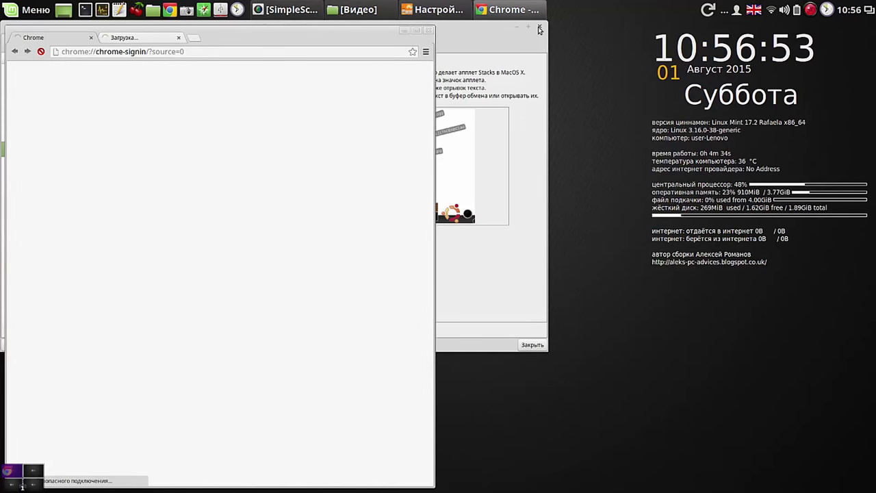
Close the Cairo-Dock settings and the Chrome sign-in window, and decline launching the newly detected Google Docs application.
click(539, 29)
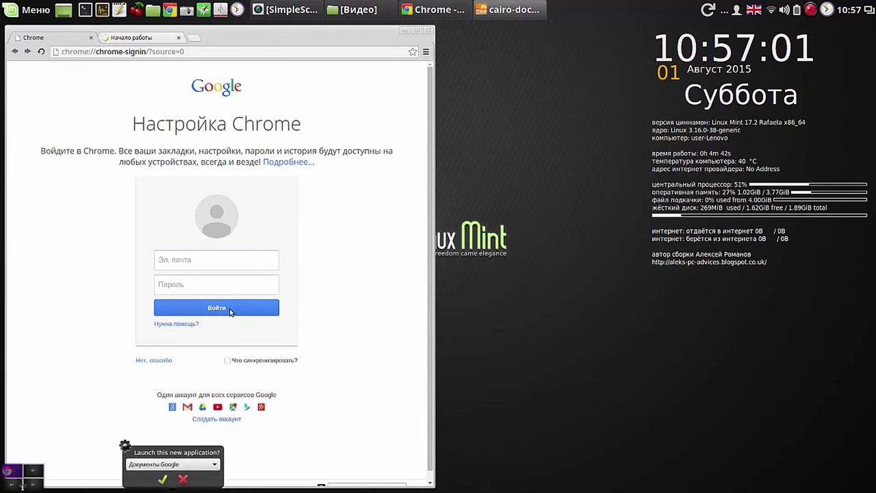
click(429, 31)
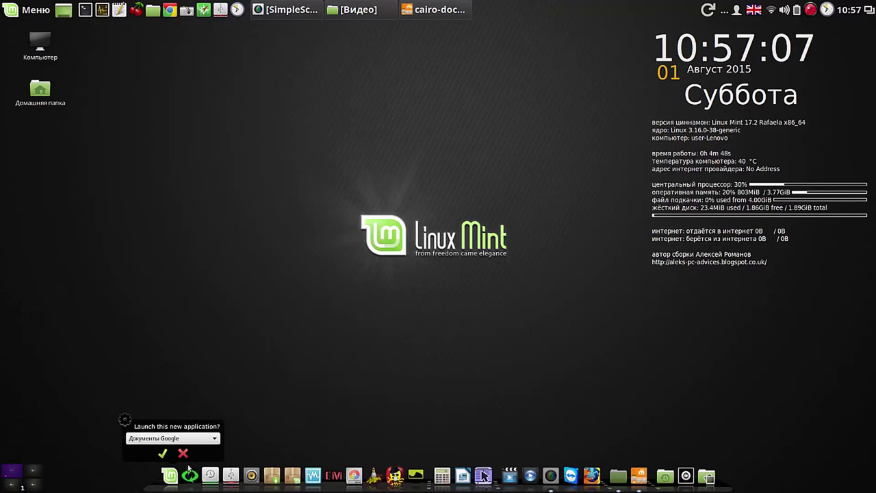
click(187, 457)
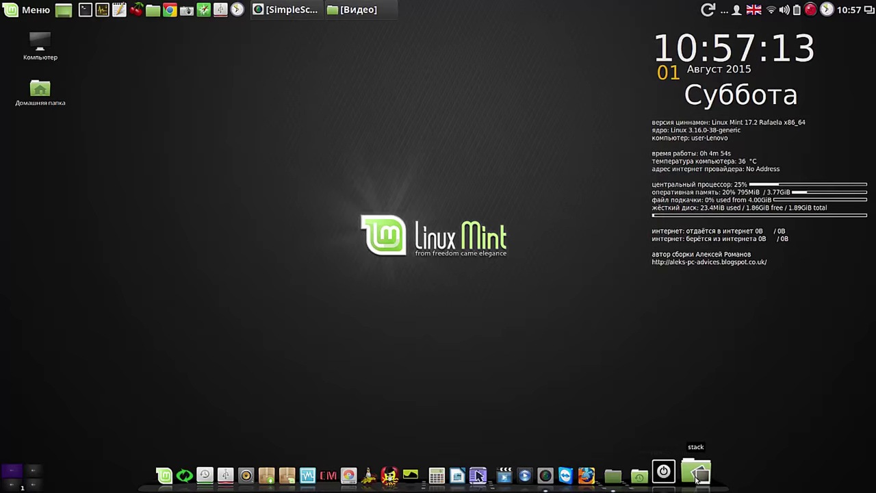
Launch Chrome, translate "cinnamon" from English into Russian in Google Translate, and listen to the English pronunciation.
click(697, 479)
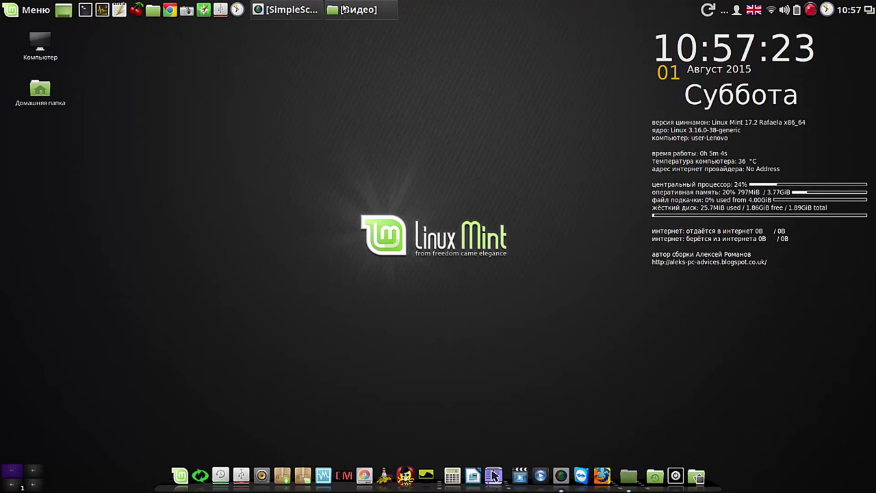
click(171, 11)
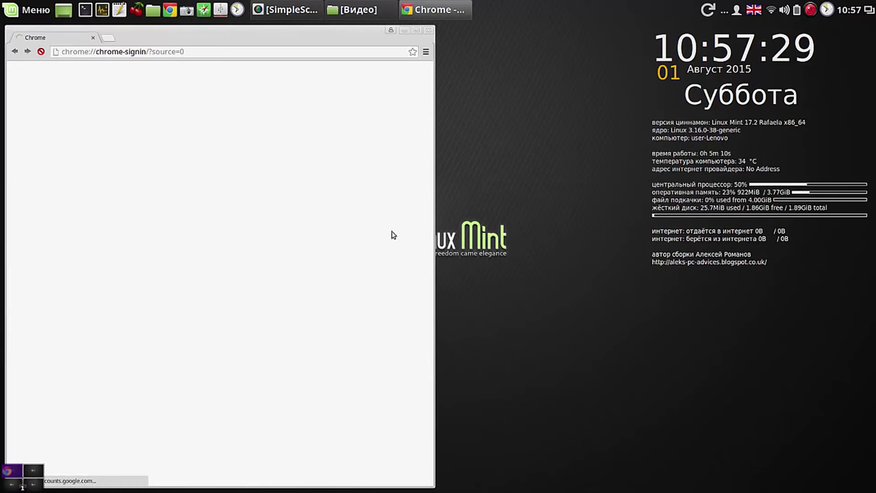
click(200, 53)
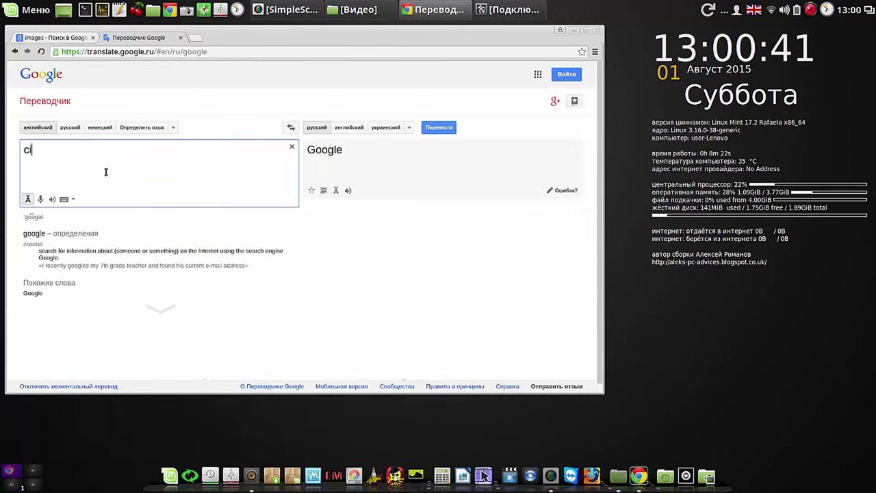
text(nn)
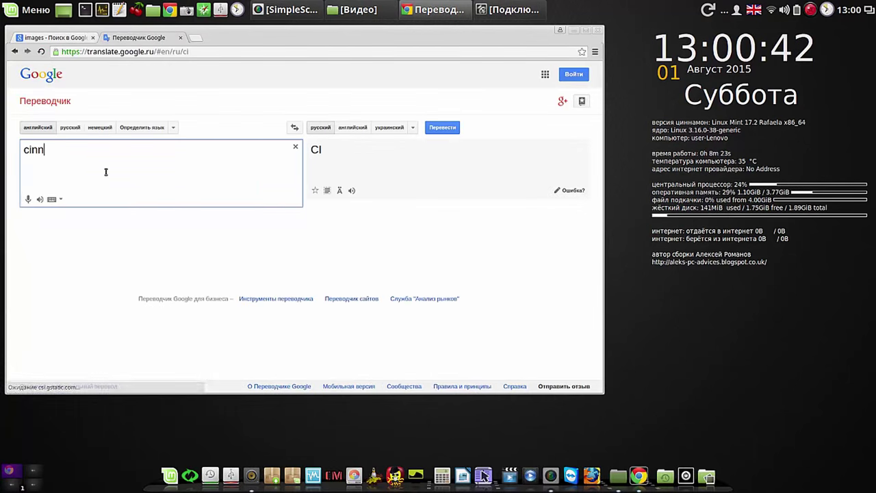
text(amon)
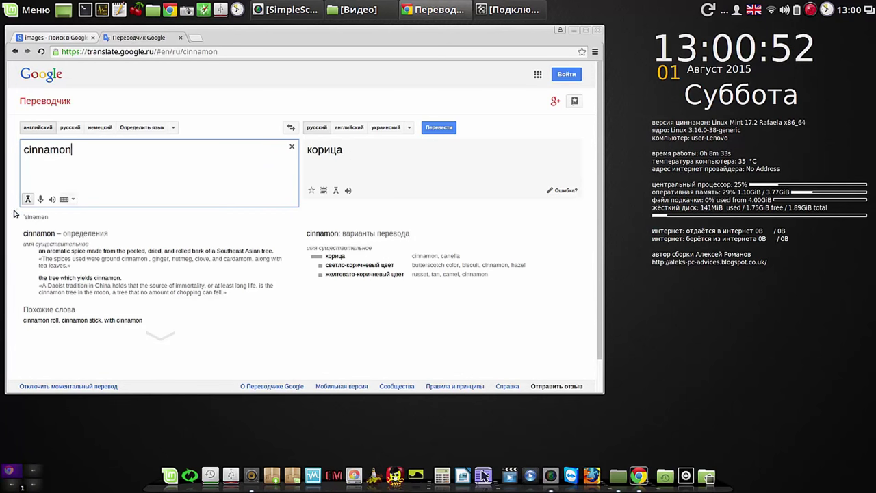
click(53, 199)
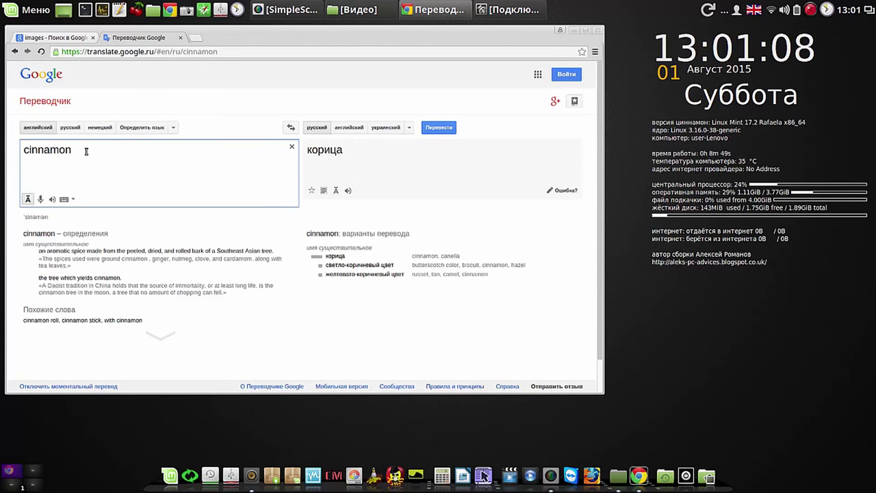
Replace the source text with "mint" and listen to the pronunciation of the word and of its Russian translation.
drag(87, 151, 14, 154)
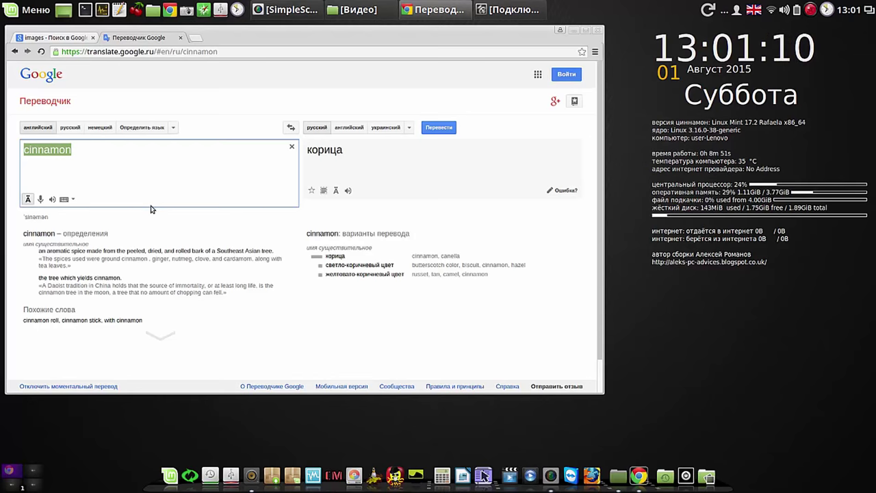
text(mint)
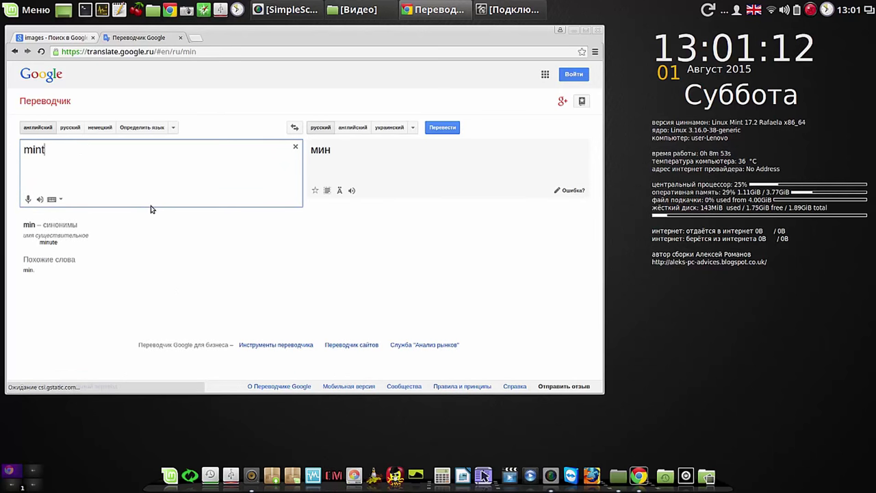
key(Return)
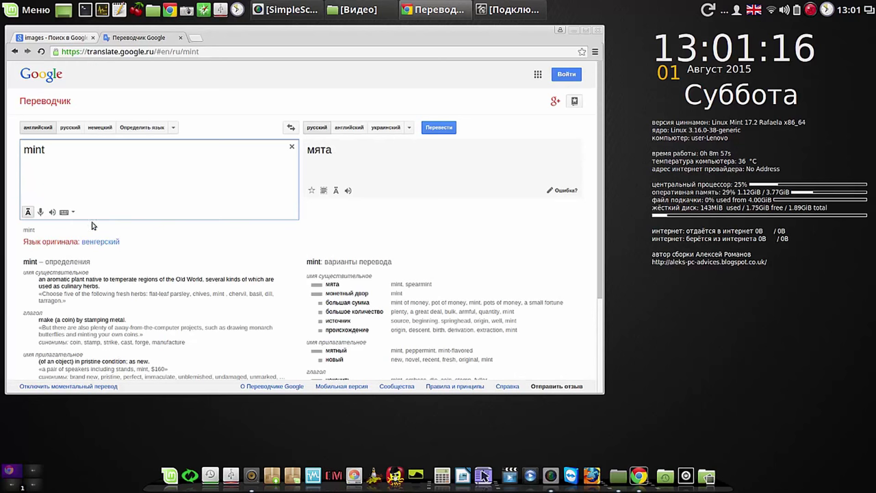
click(52, 211)
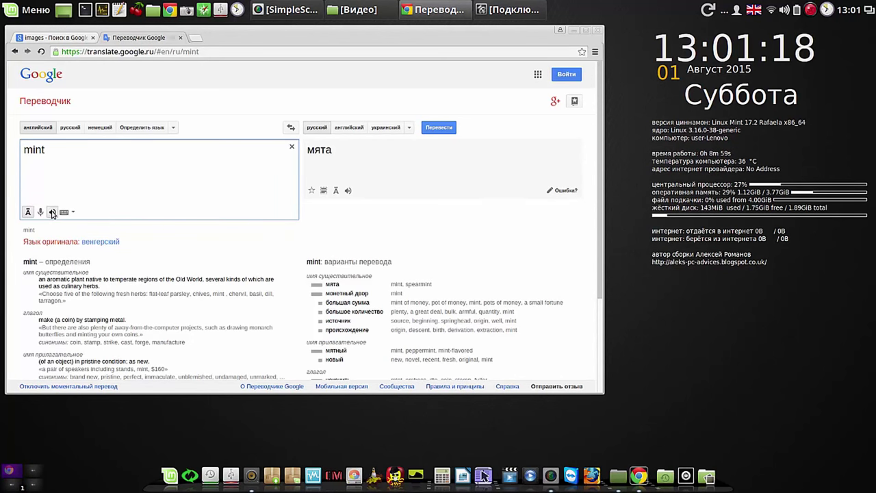
click(348, 191)
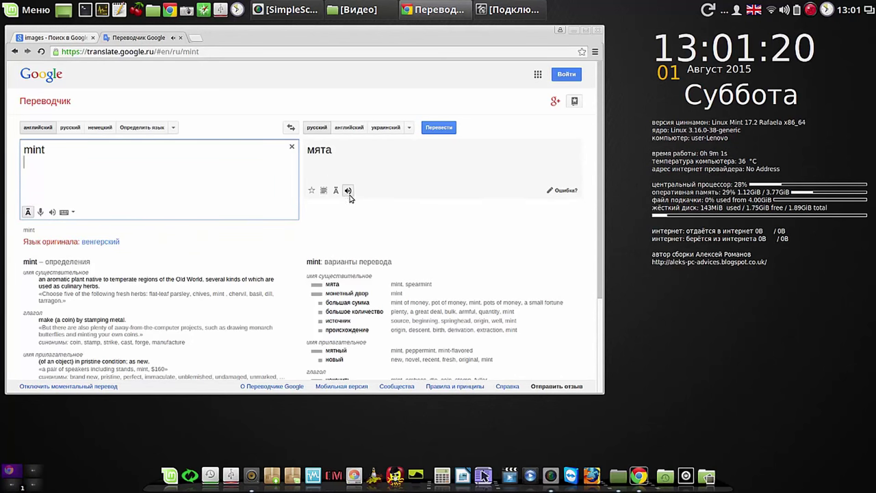
key(Return)
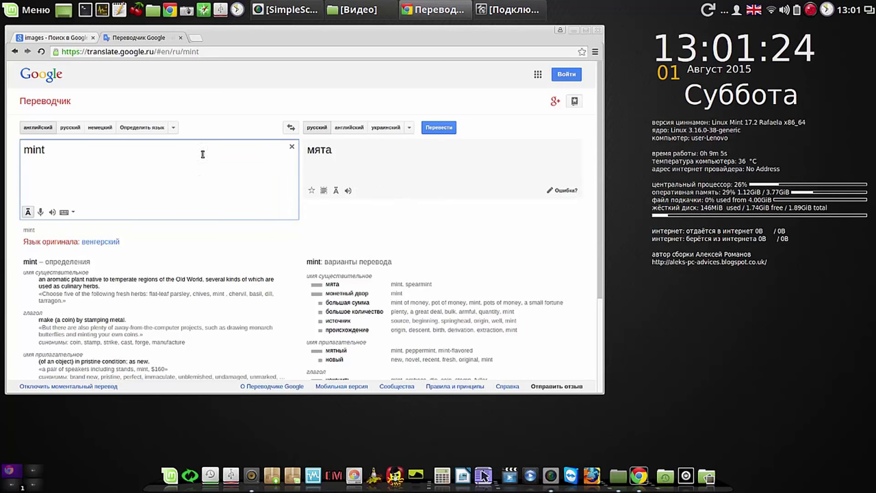
Copy the address of the "mint" translation page and paste it into the Cairo-Dock stack.
click(163, 52)
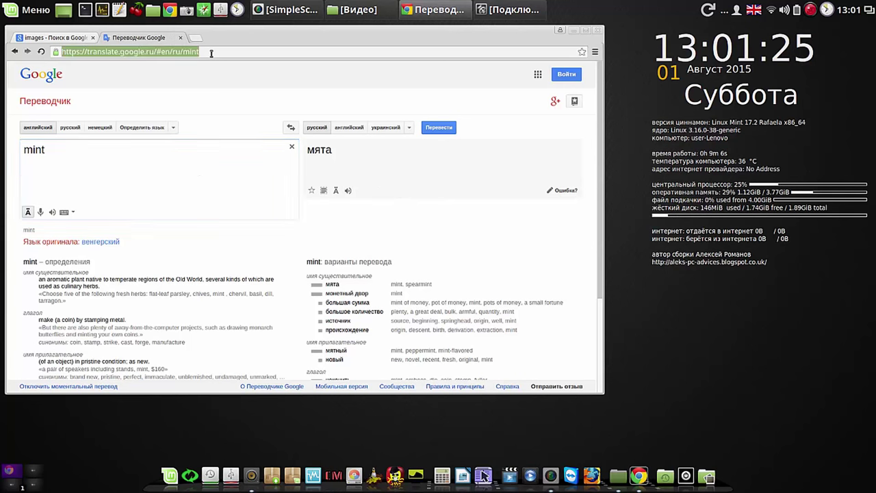
right_click(165, 55)
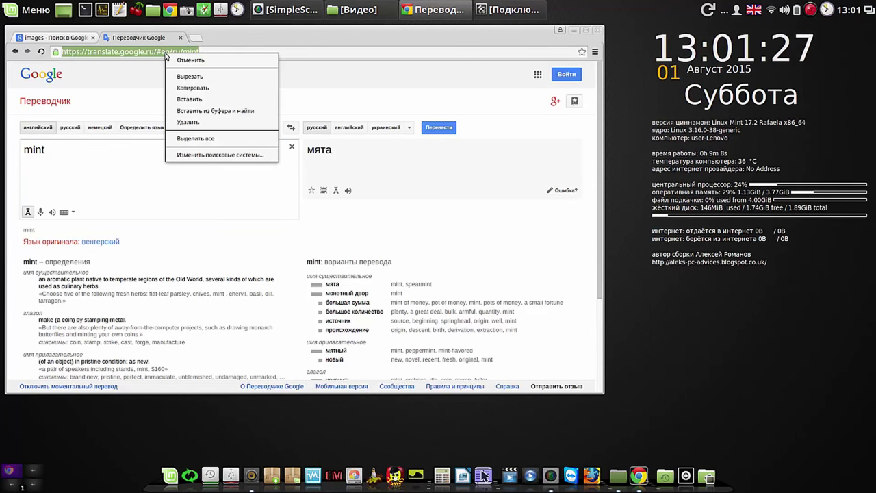
click(201, 89)
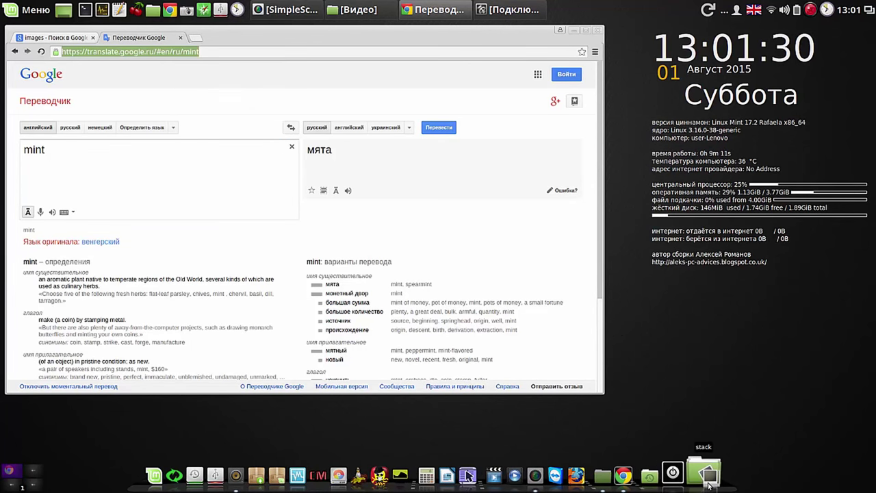
right_click(707, 479)
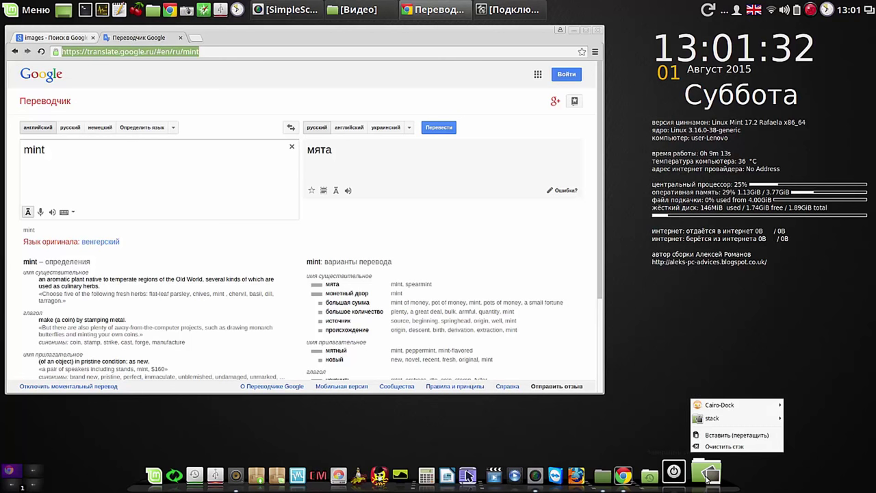
click(738, 433)
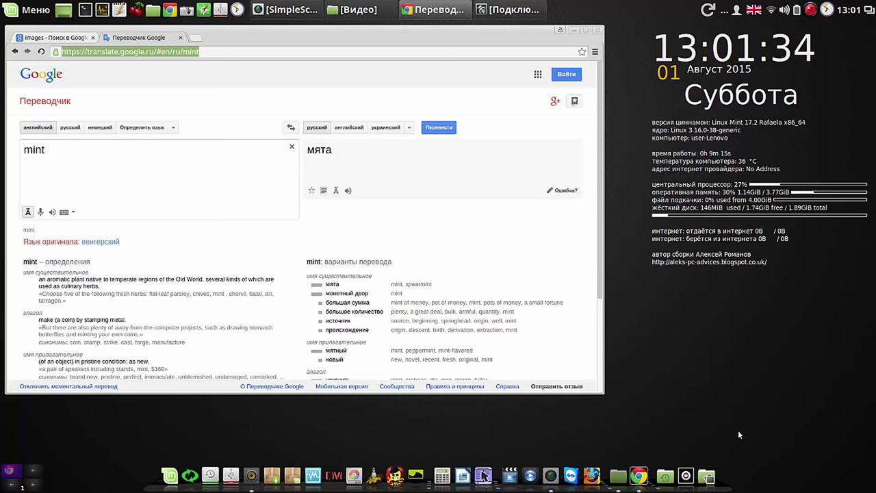
mouse_move(709, 477)
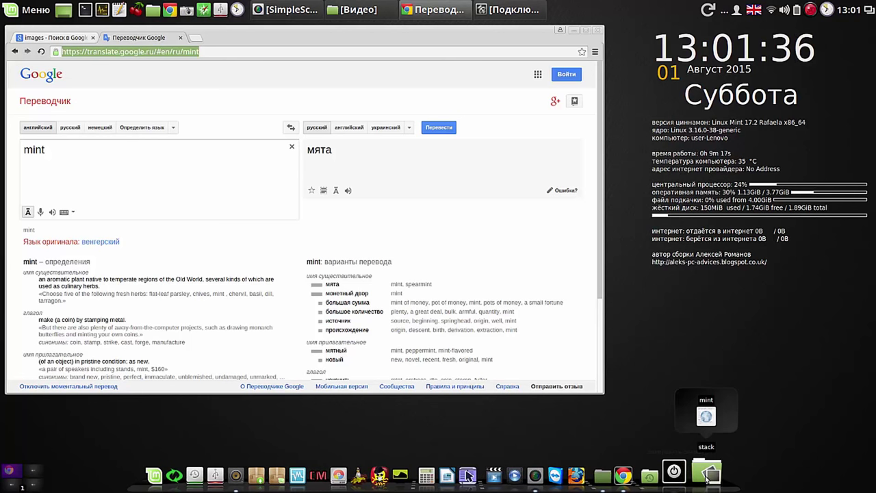
Return to the Google search for "images" and open its picture results.
click(65, 39)
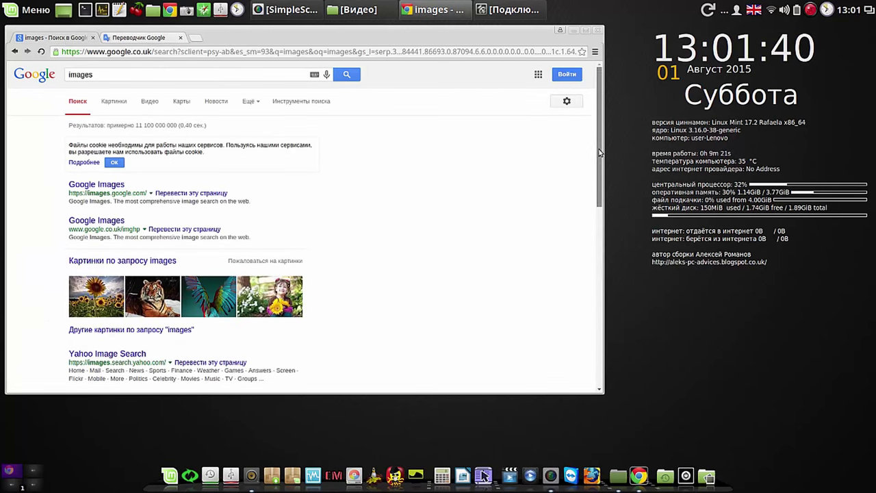
drag(602, 154, 609, 188)
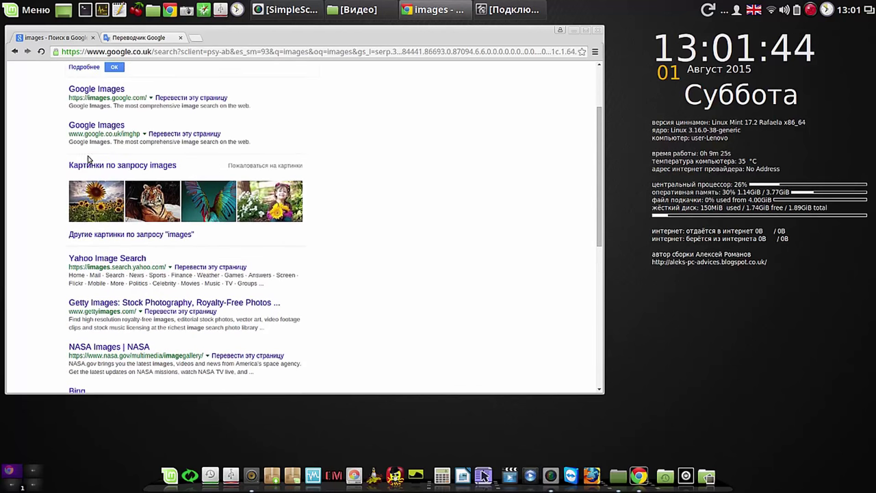
click(117, 166)
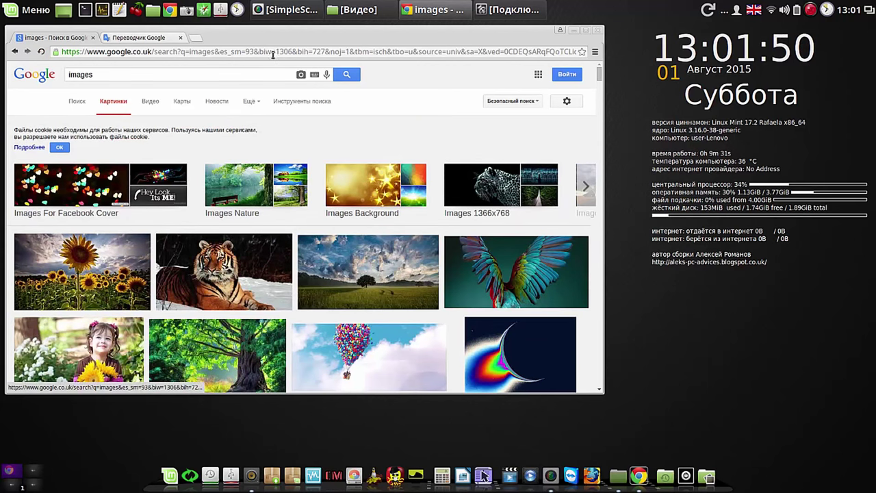
Copy the address of the "images" picture results and paste it into the Cairo-Dock stack.
click(275, 52)
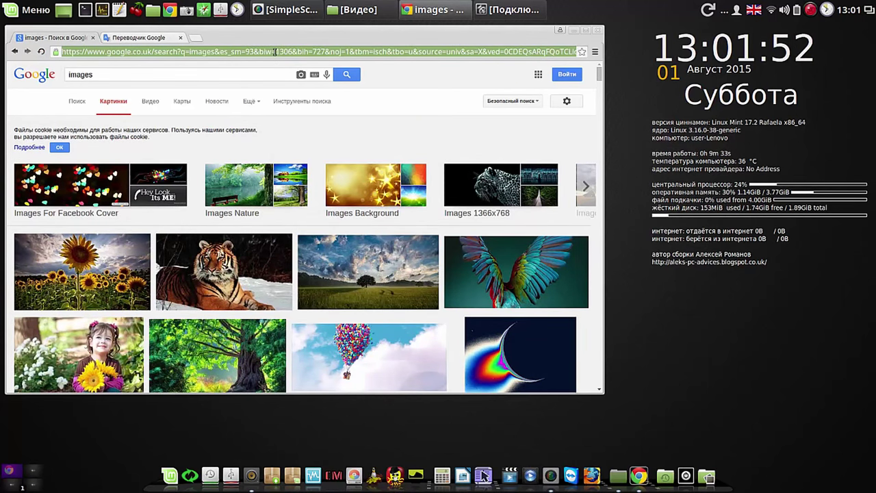
right_click(275, 52)
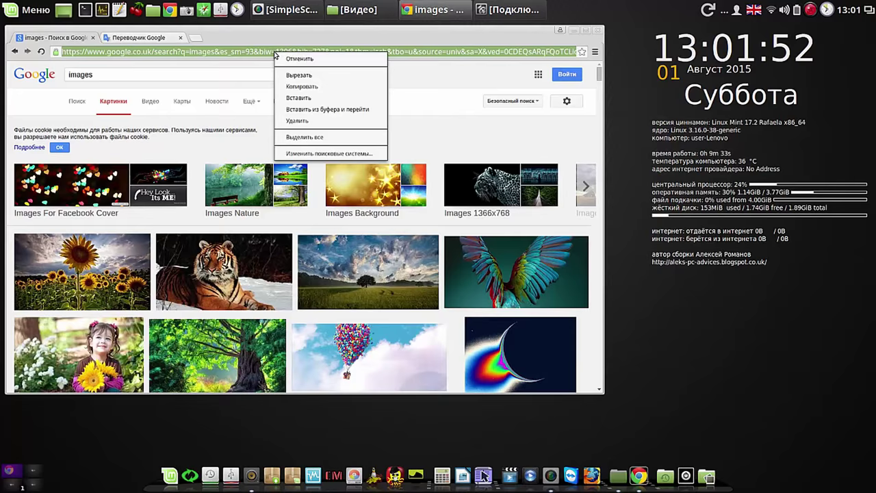
click(315, 88)
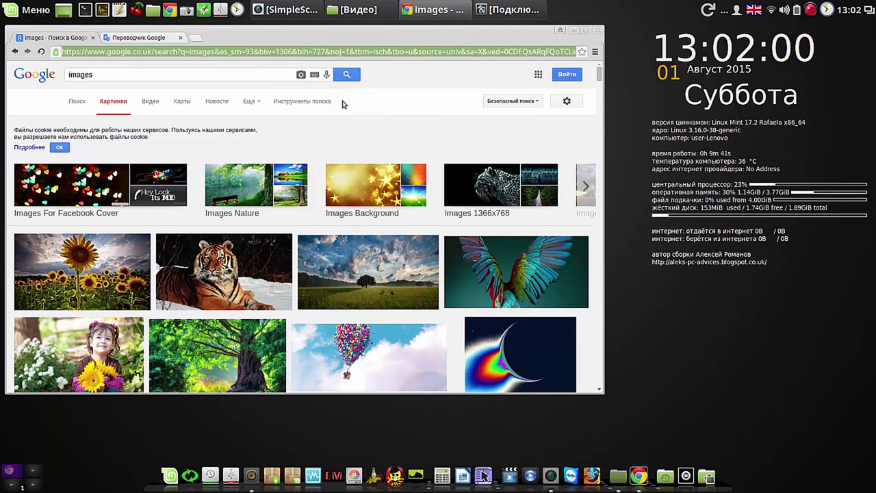
right_click(709, 474)
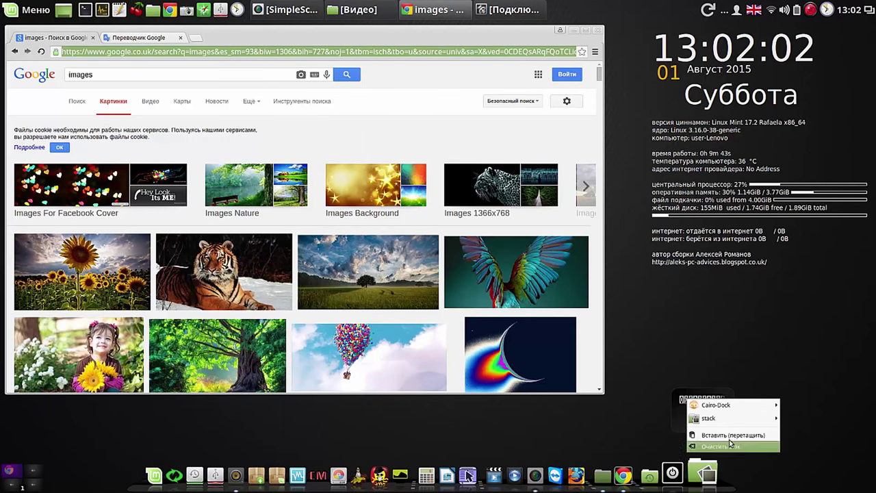
click(732, 435)
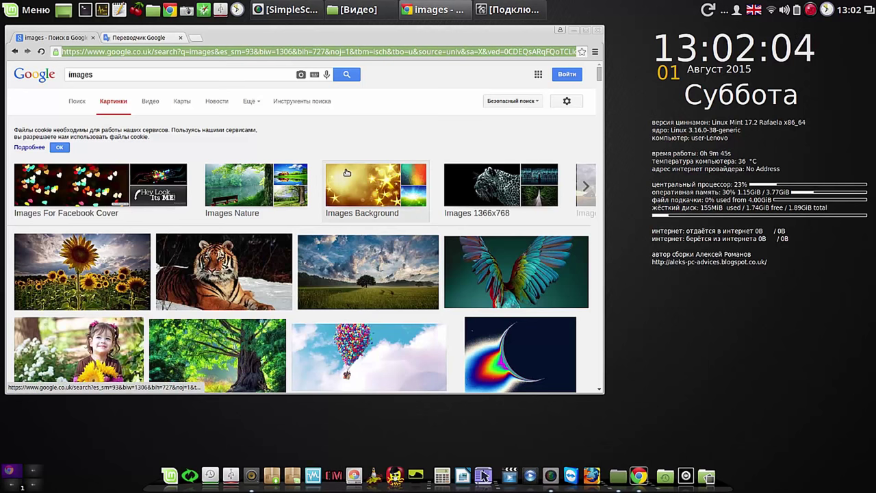
Open the Images Background results and add that page's address directly to the Cairo-Dock stack.
click(357, 191)
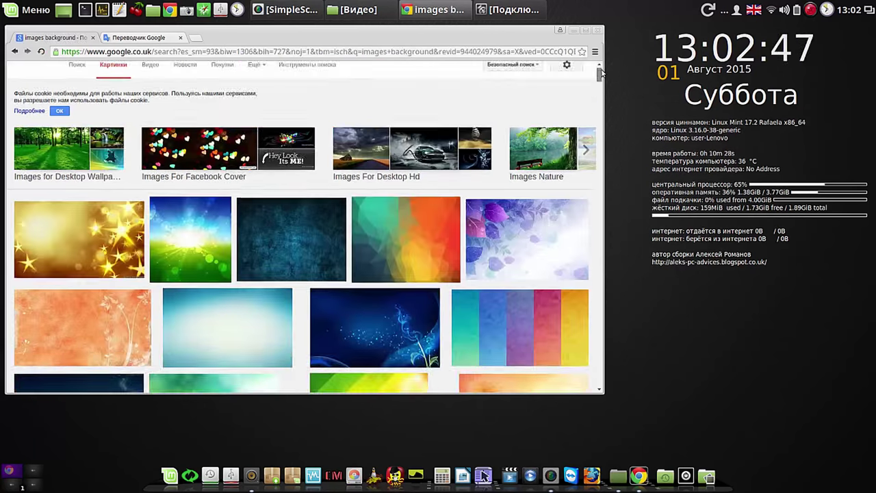
scroll(586, 75, up, 1)
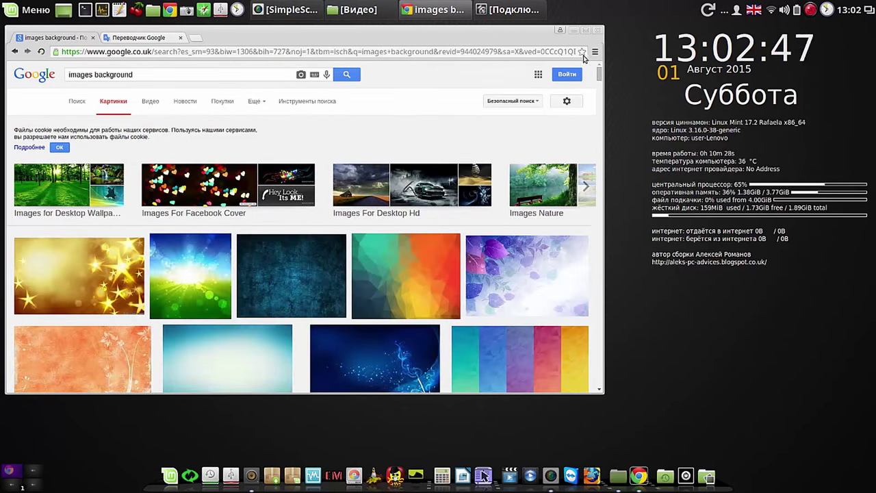
click(275, 52)
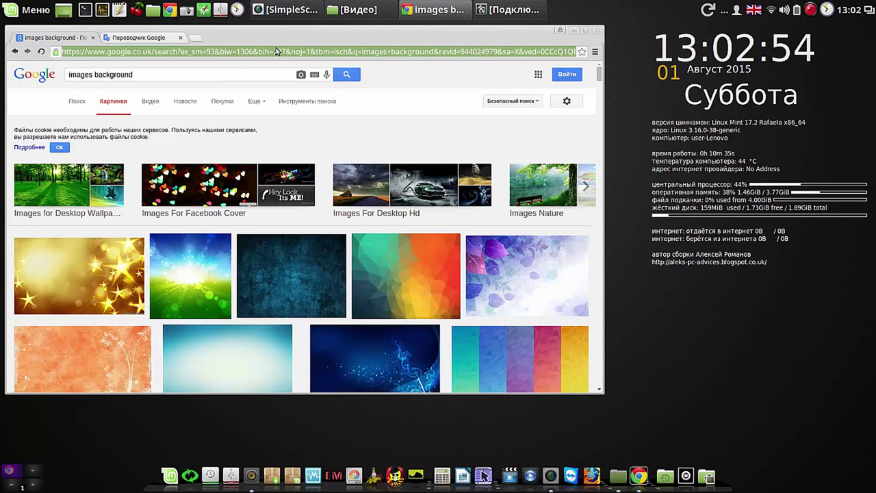
drag(278, 51, 708, 481)
Close Chrome and reopen the saved "images" and "images background" pages from the Cairo-Dock stack.
click(598, 32)
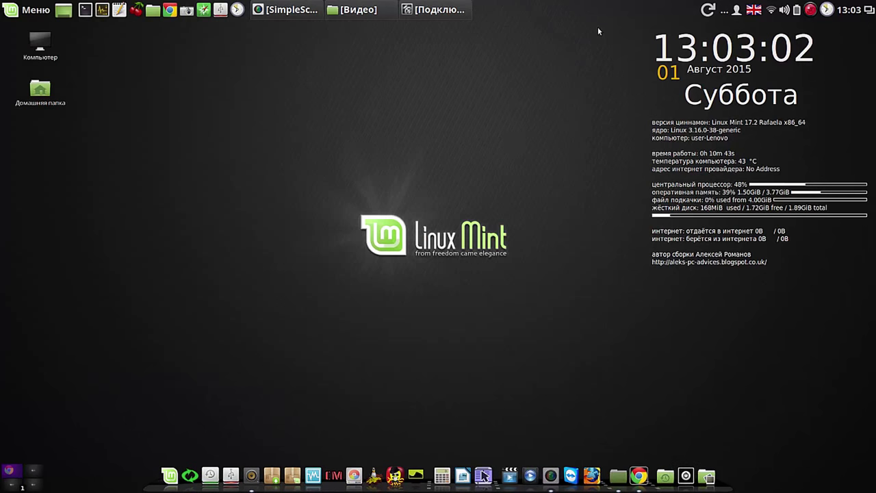
click(700, 481)
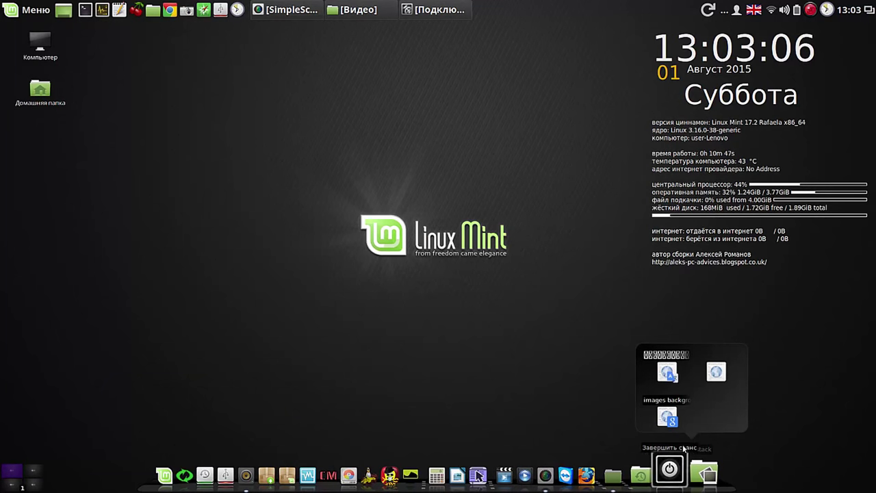
click(698, 479)
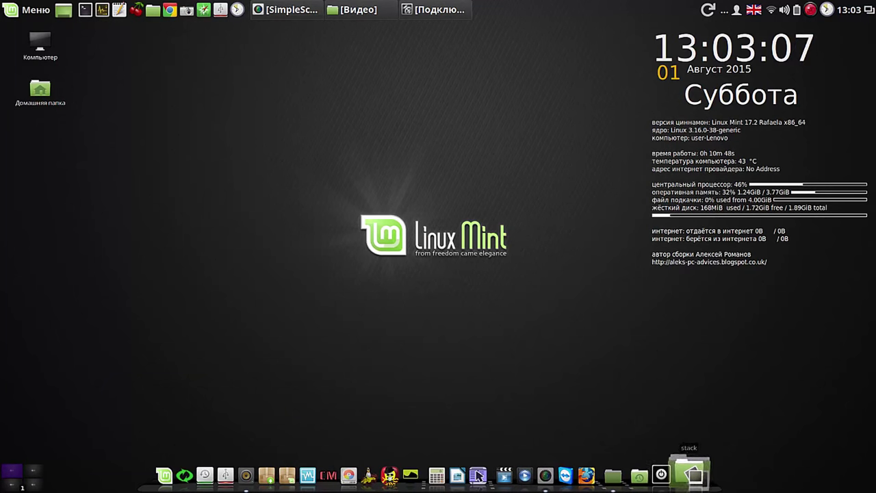
click(697, 476)
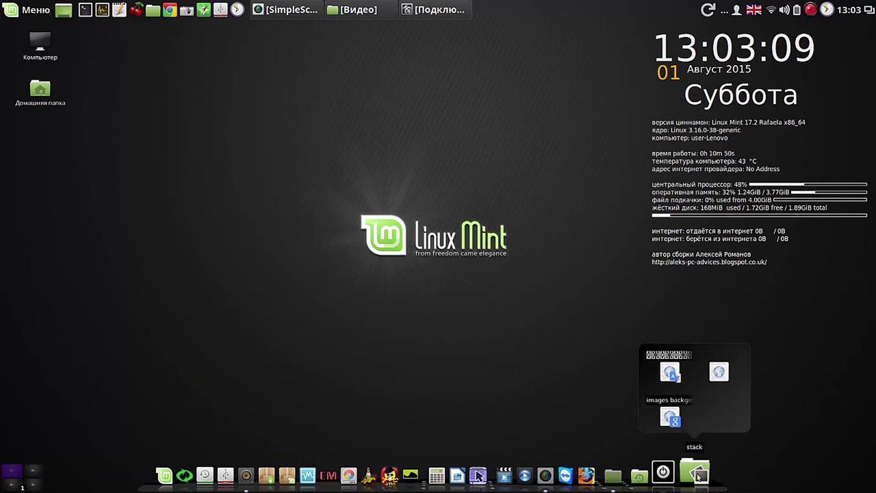
click(721, 372)
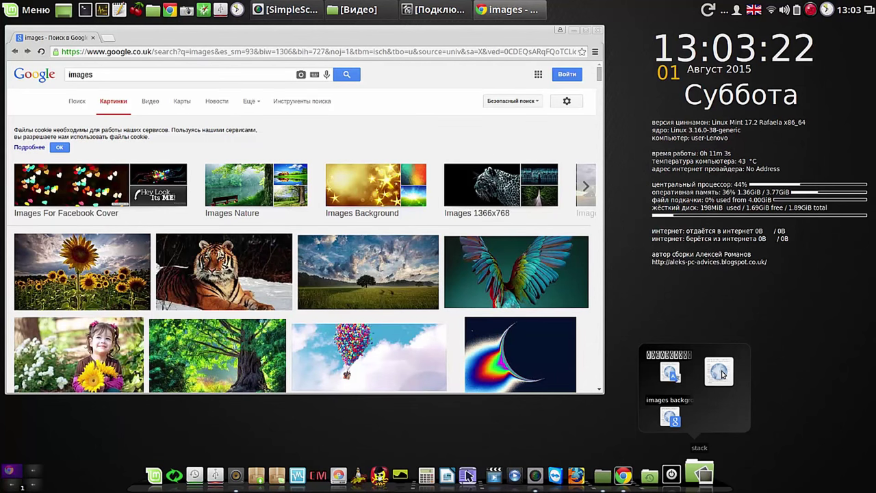
click(671, 419)
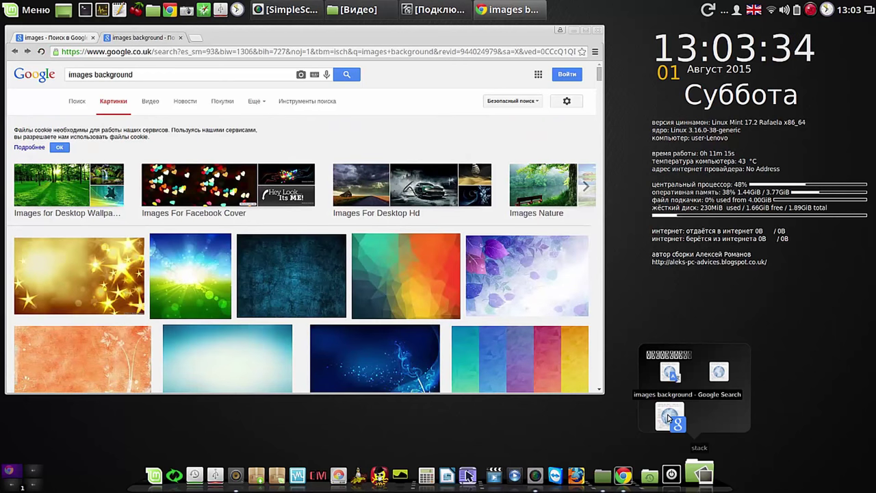
Translate "cinnamon" from English to Russian on the Google Translate page saved in the stack, and play both pronunciations.
click(670, 372)
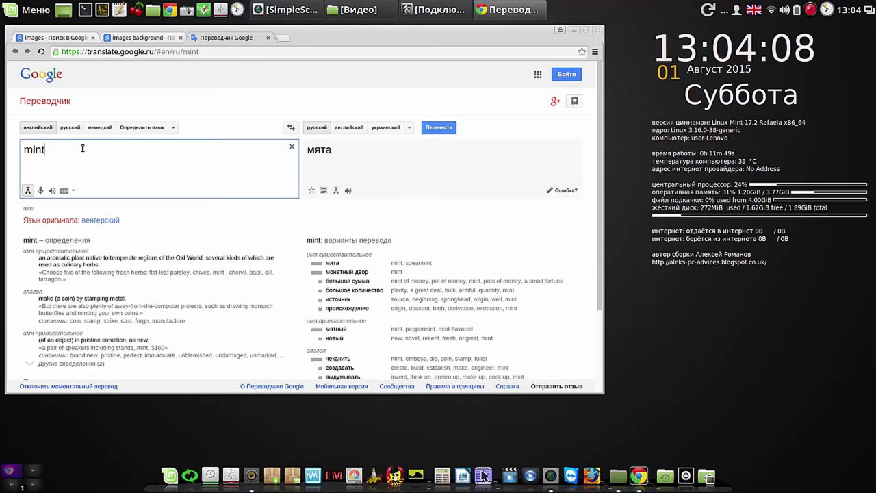
drag(63, 148, 28, 154)
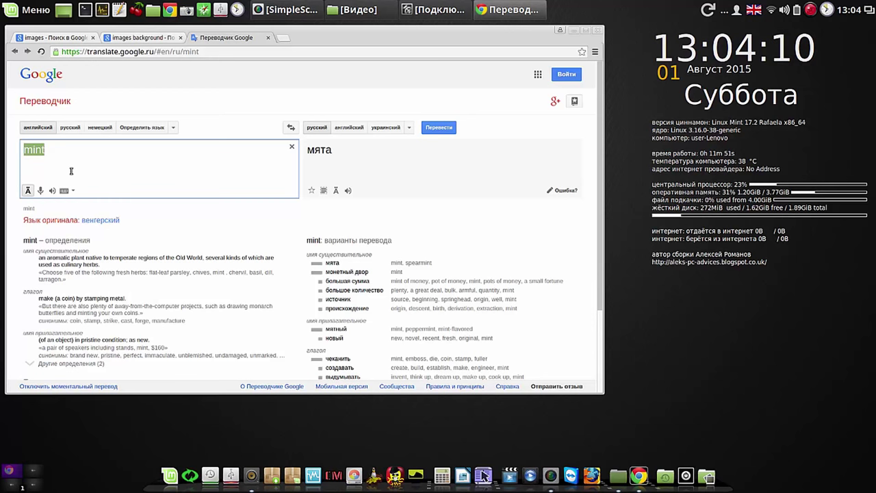
text(ci)
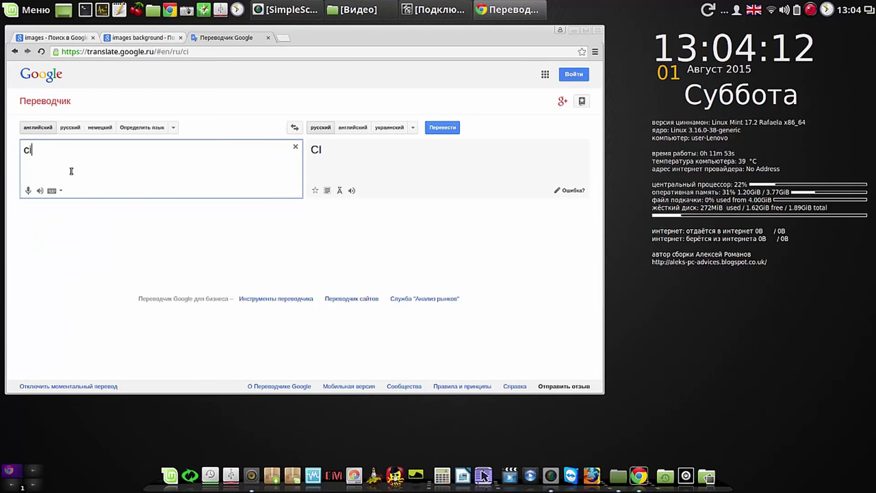
text(nnamon)
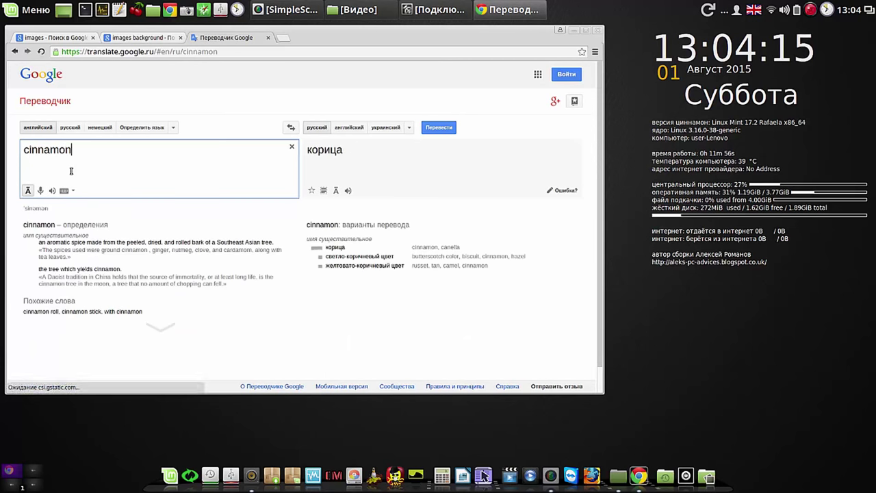
key(Return)
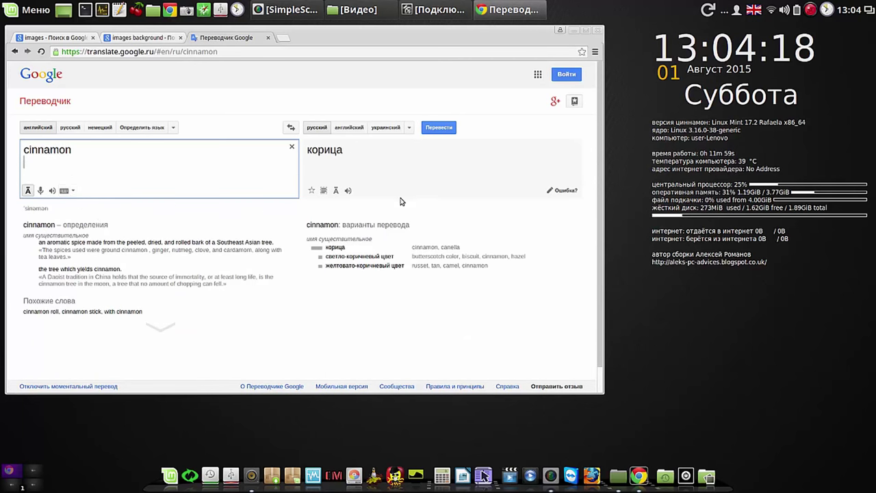
click(52, 191)
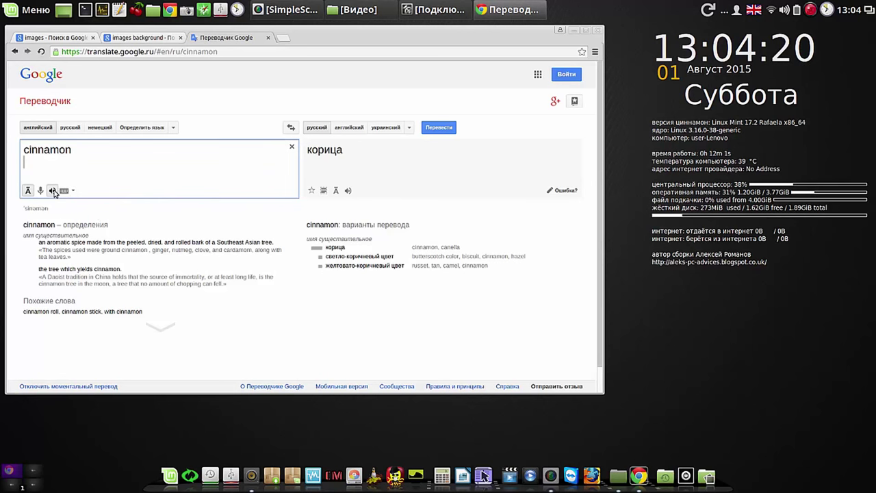
click(349, 192)
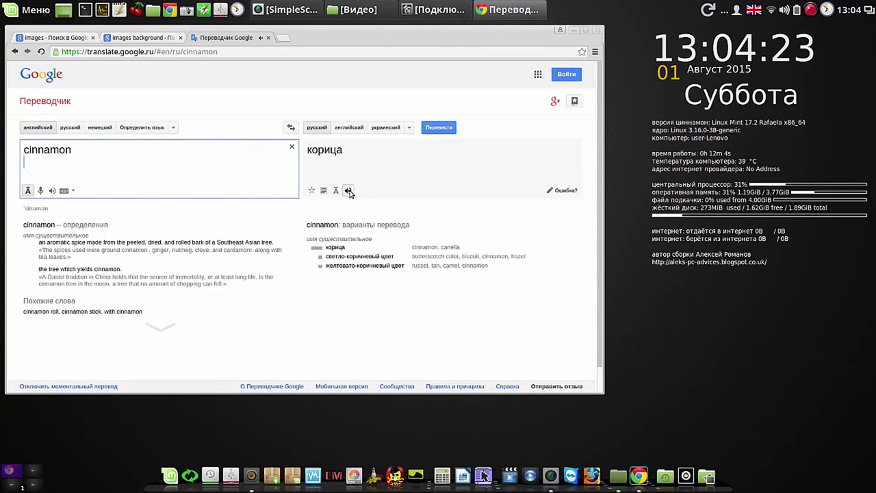
Add the "cinnamon" translation page's address to the Cairo-Dock stack, then close Chrome and test reopening the page from the stack.
click(220, 53)
drag(194, 56, 708, 483)
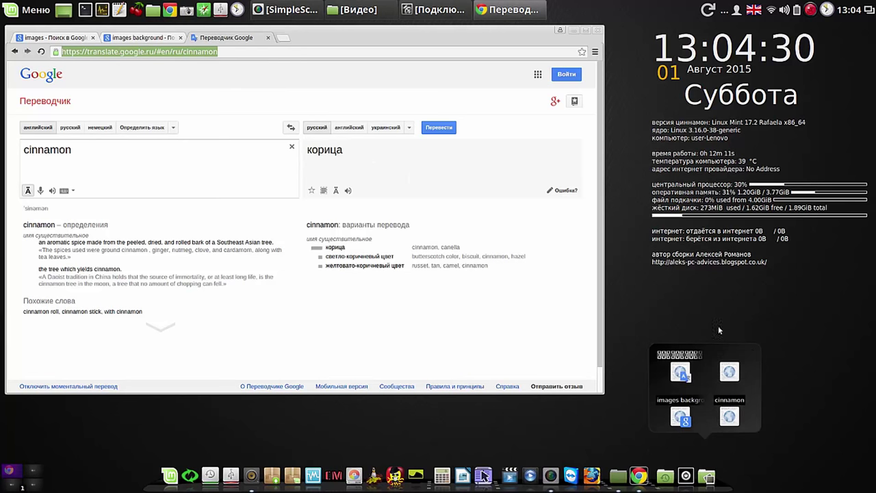
click(598, 31)
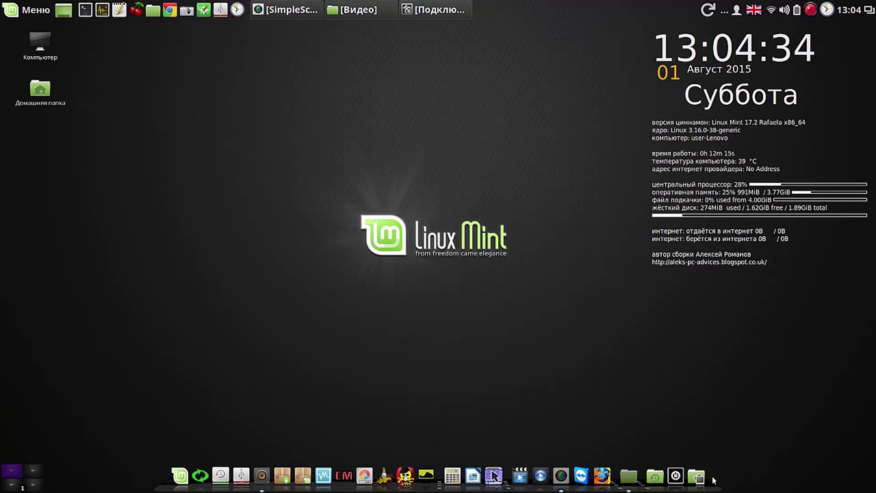
mouse_move(698, 481)
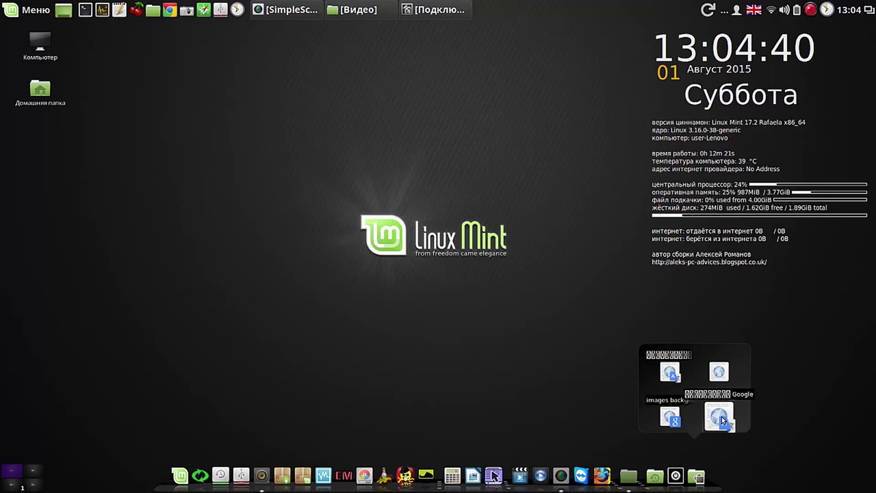
click(723, 419)
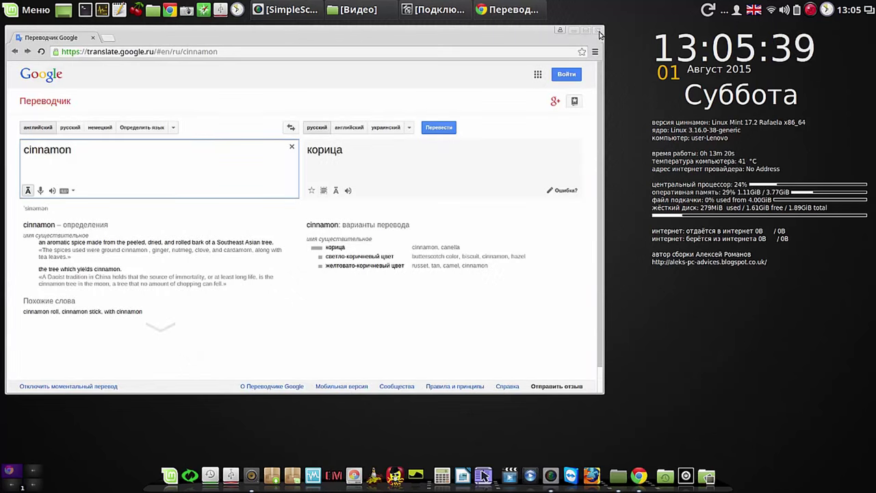
click(601, 32)
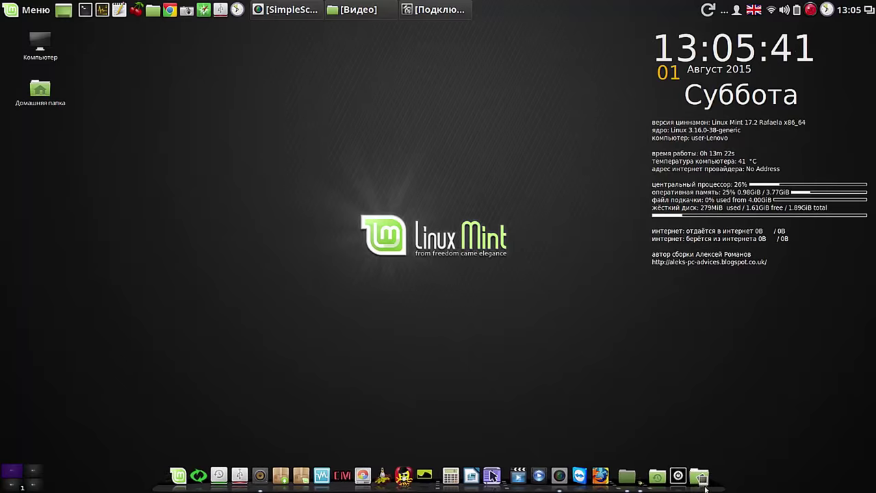
Rename the newly added Google Translate item in the Cairo-Dock stack to "cinnamon".
mouse_move(700, 478)
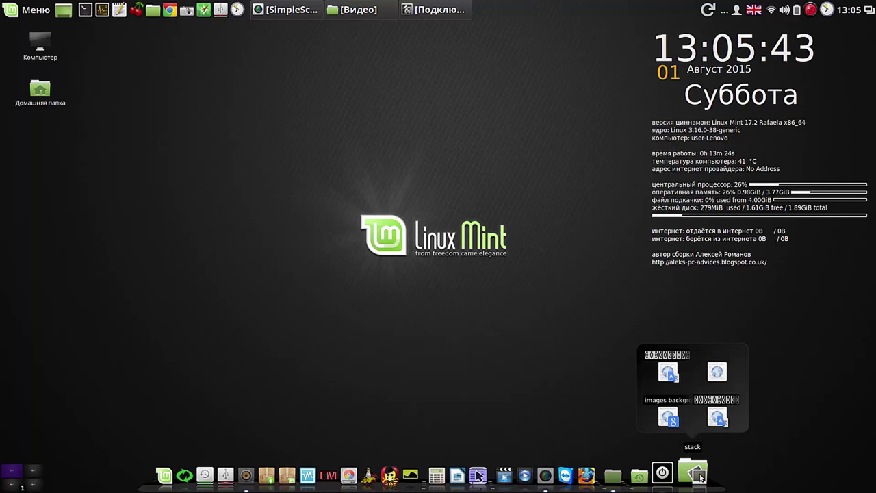
right_click(717, 405)
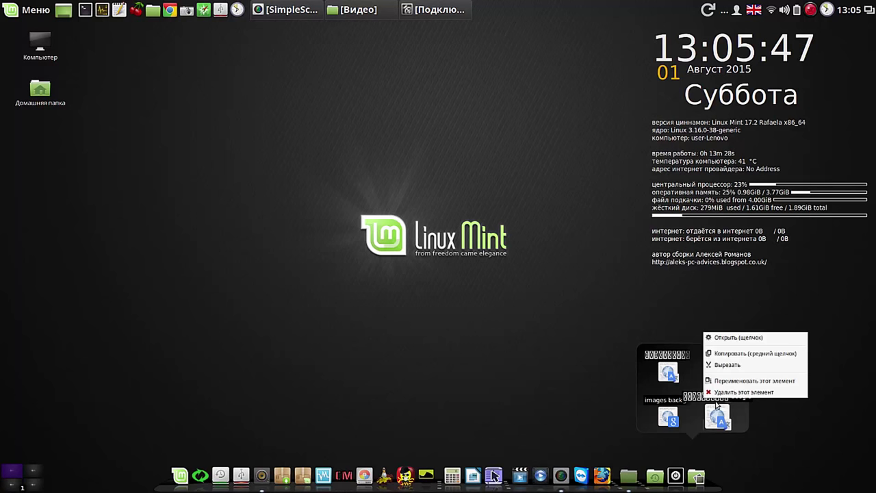
click(734, 383)
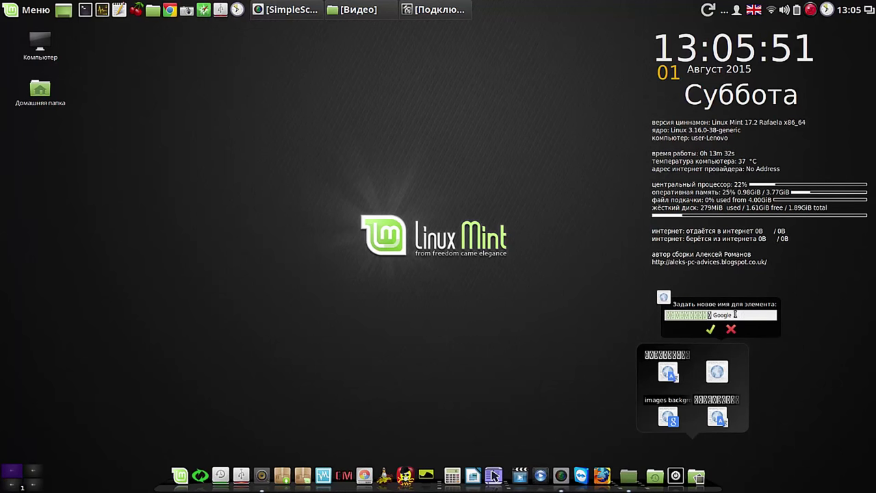
drag(709, 315, 654, 316)
key(BackSpace)
text(cinn)
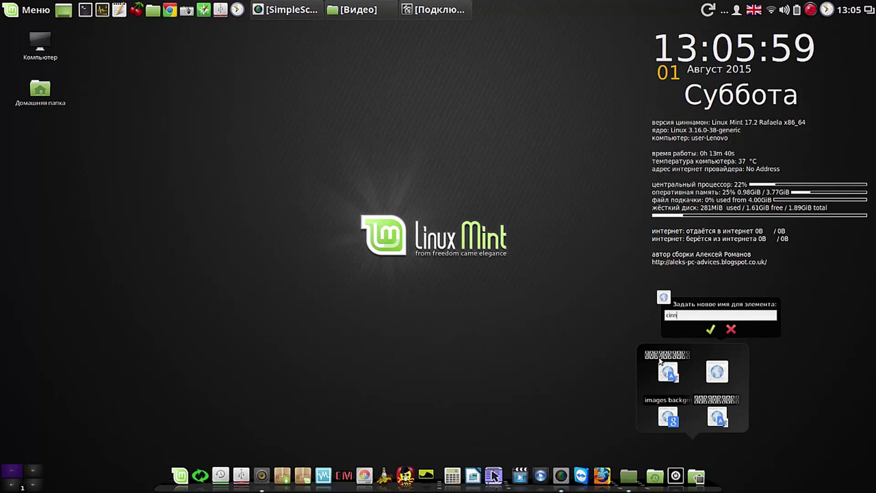
text(amon)
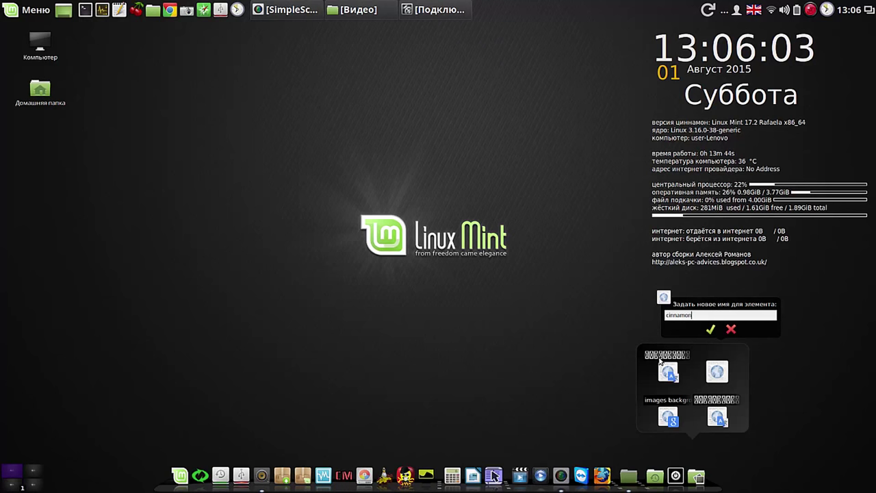
click(710, 331)
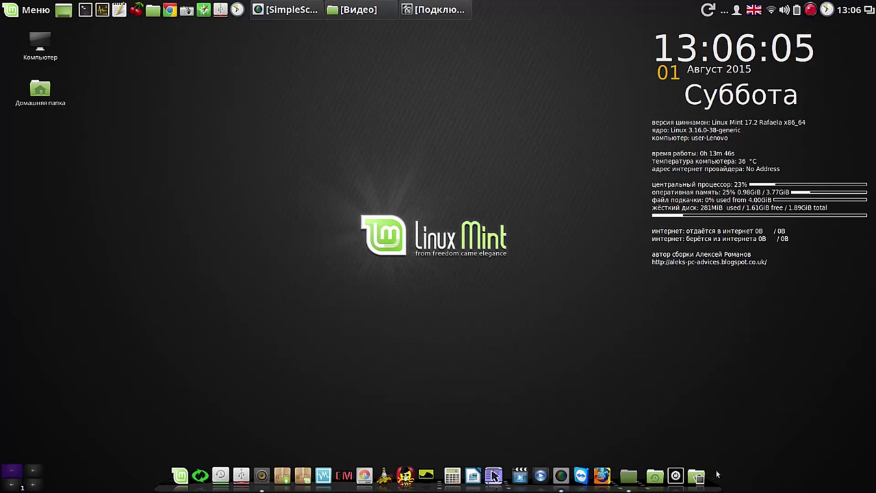
Rename the first Google Translate item in the Cairo-Dock stack to "mint".
mouse_move(699, 473)
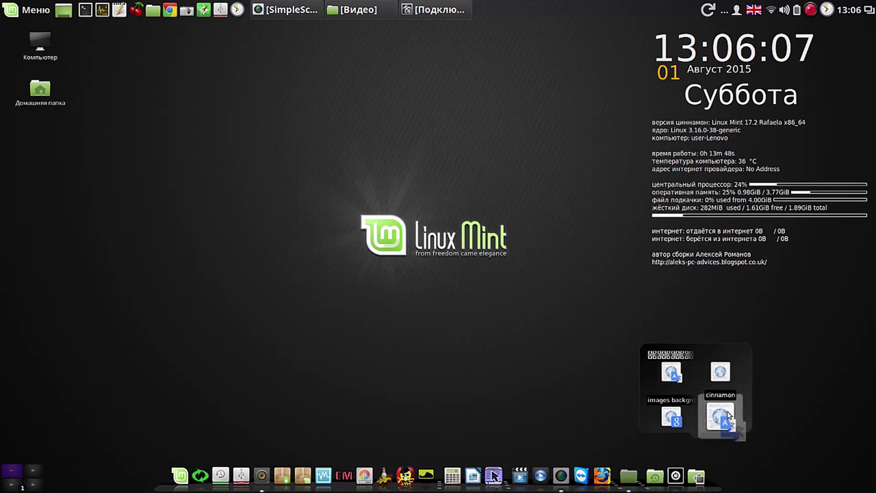
right_click(669, 368)
click(686, 335)
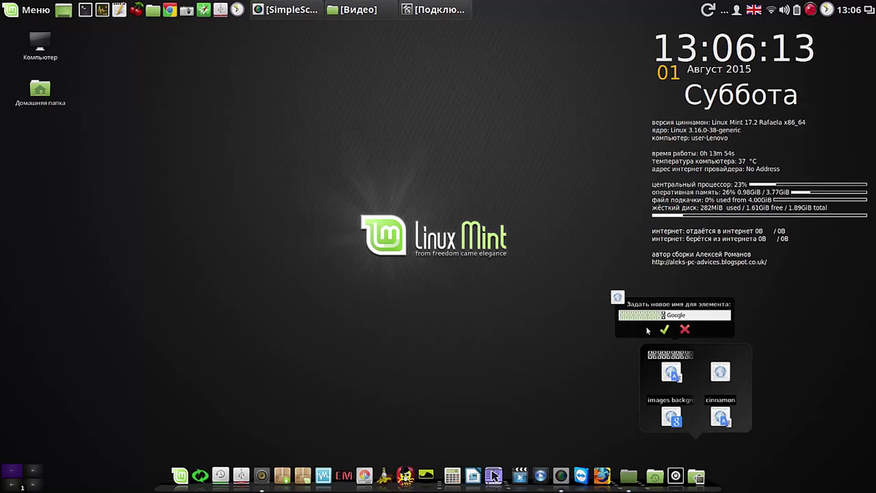
text(mint)
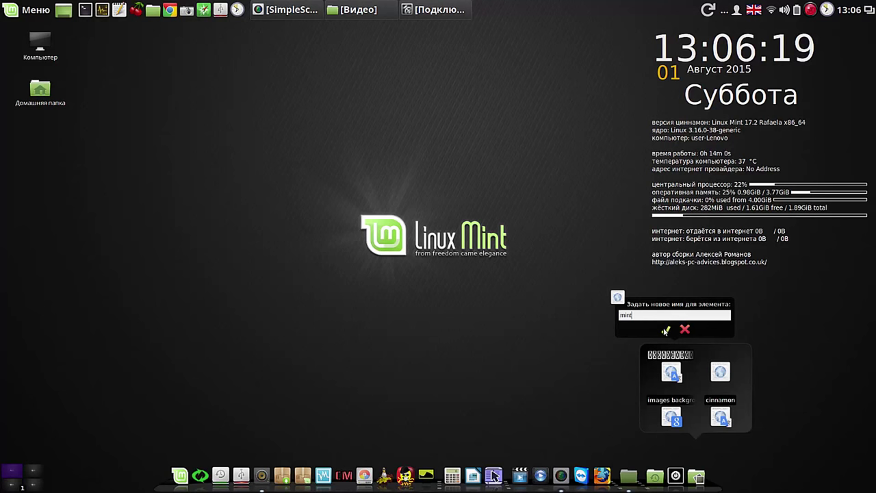
click(665, 330)
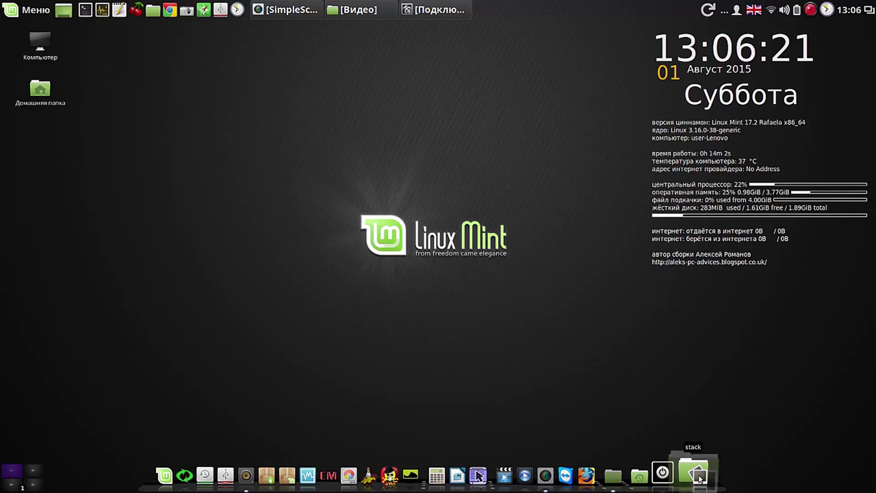
Open the "mint" translation page from the Cairo-Dock stack to check it, and close Chrome.
mouse_move(698, 473)
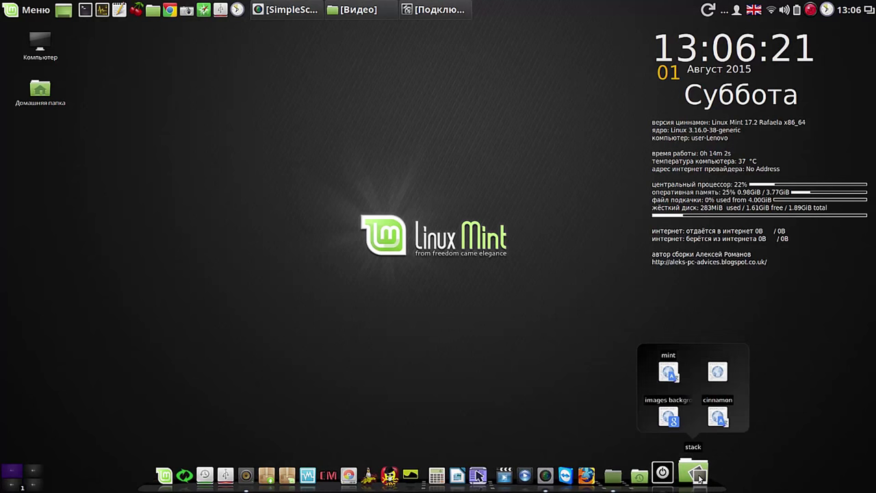
click(662, 368)
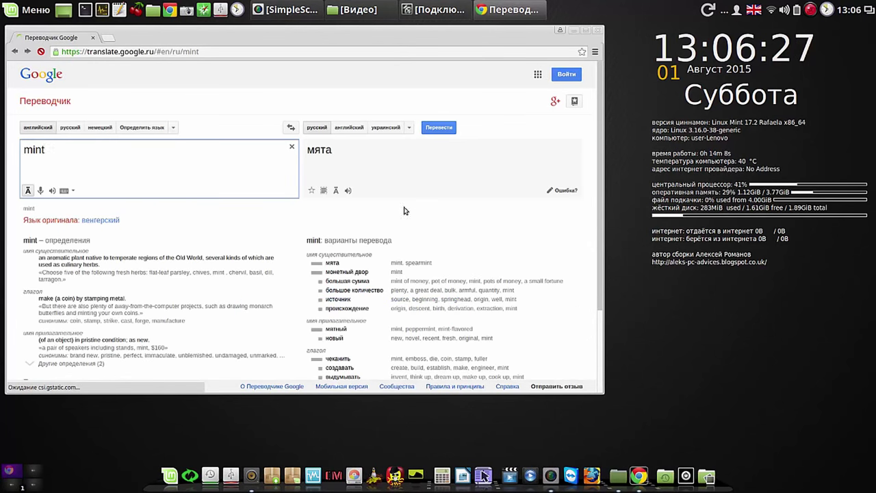
click(598, 31)
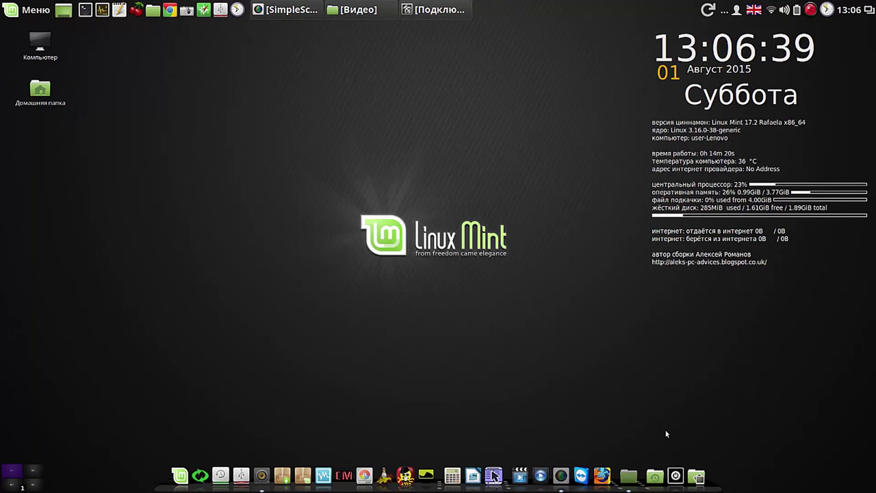
click(697, 475)
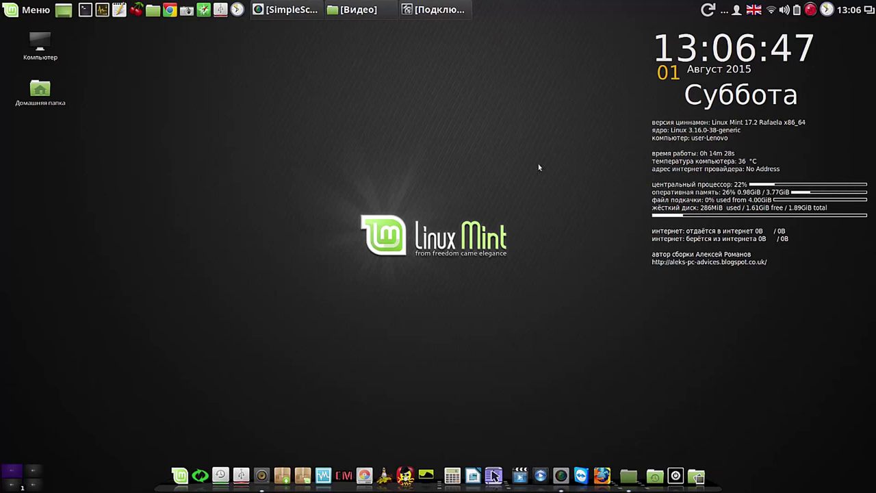
click(697, 476)
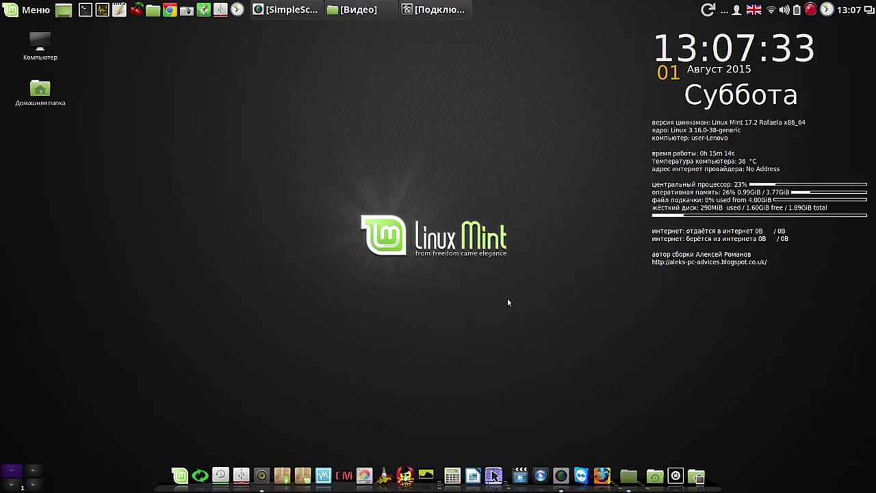
click(698, 473)
click(324, 298)
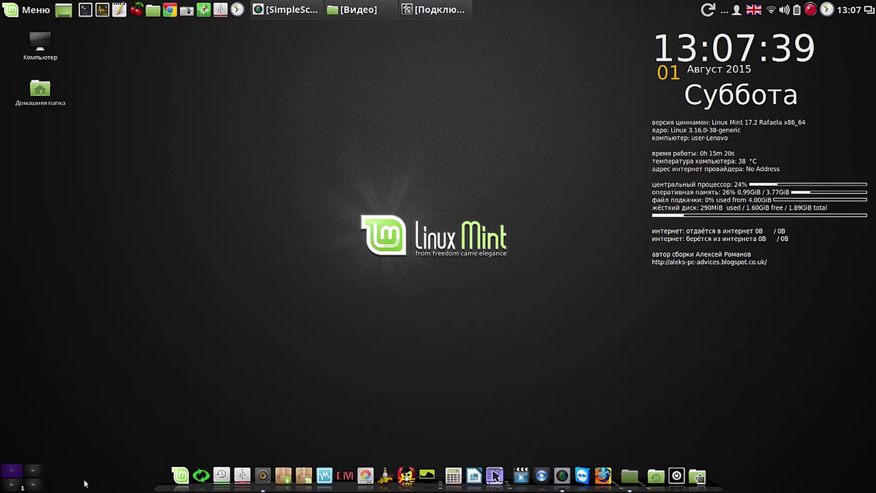
Open the Cairo-Dock configuration and examine the description of the stack add-on.
right_click(159, 490)
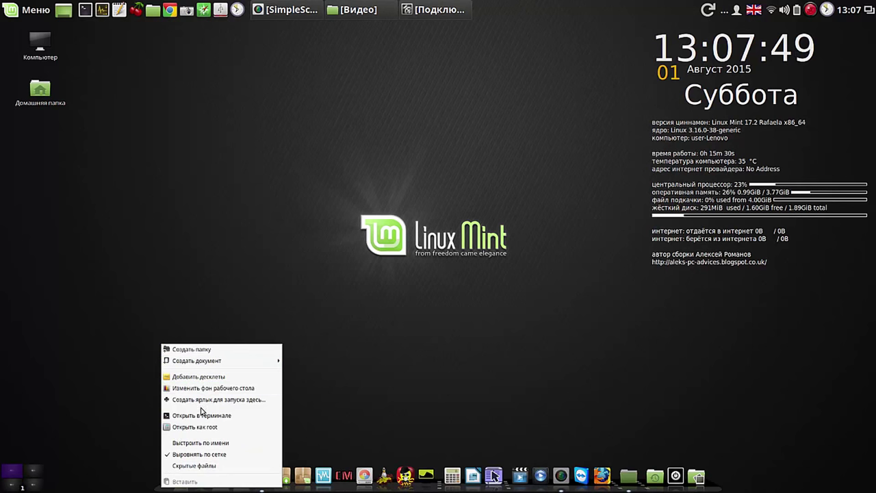
click(437, 372)
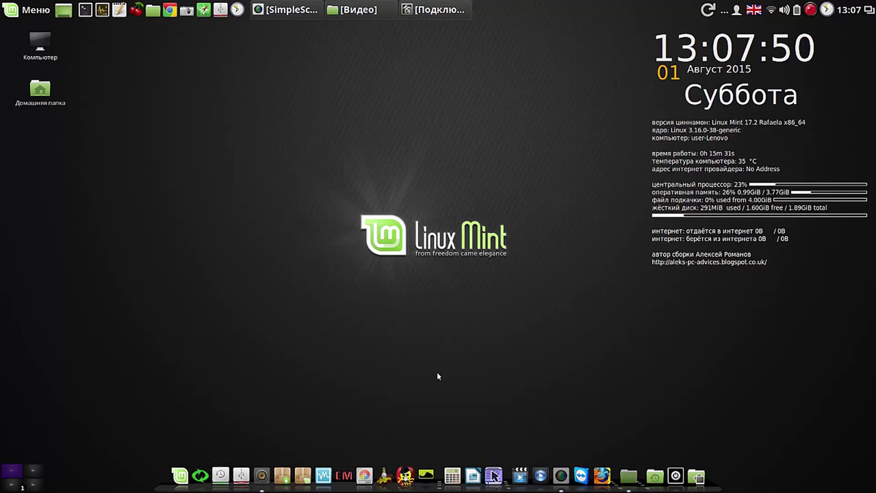
right_click(159, 490)
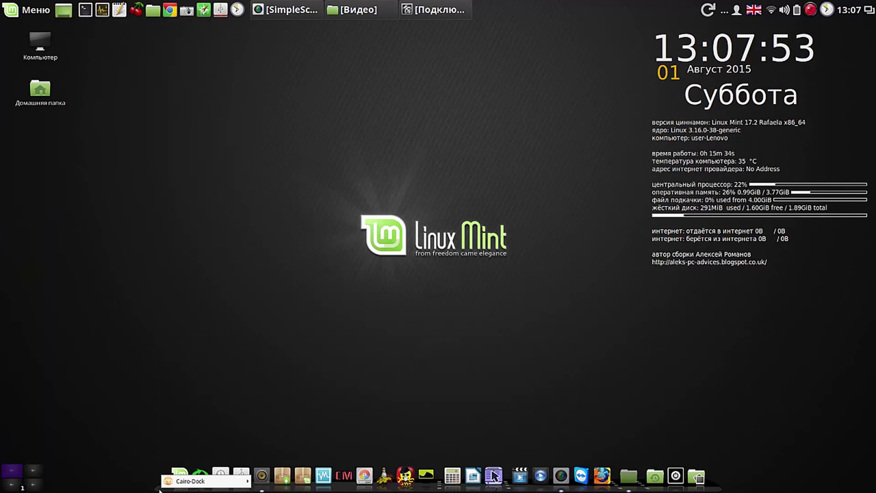
mouse_move(169, 484)
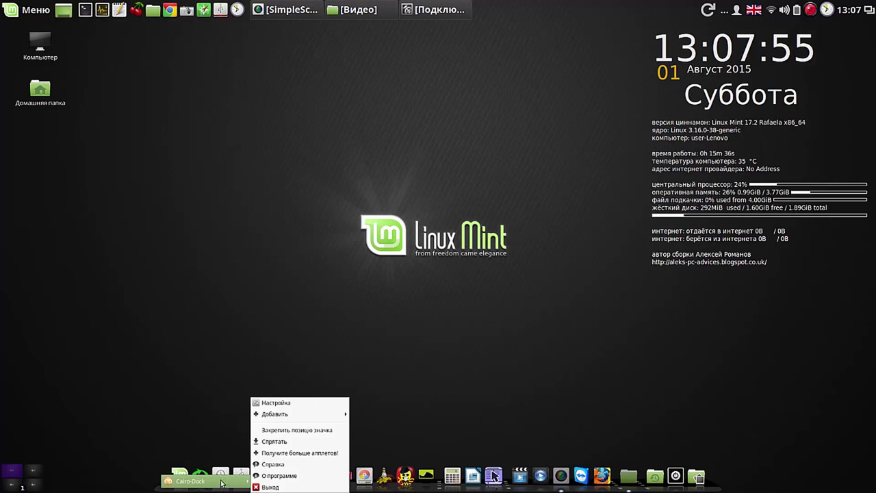
click(286, 405)
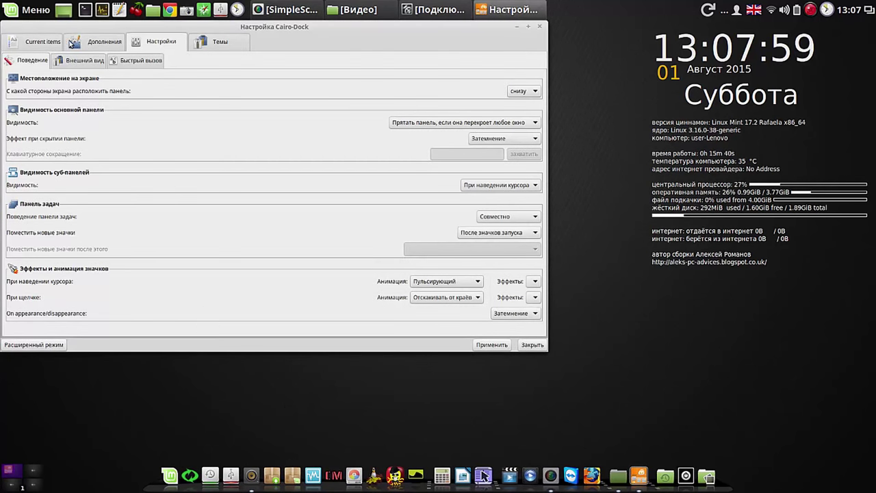
click(105, 45)
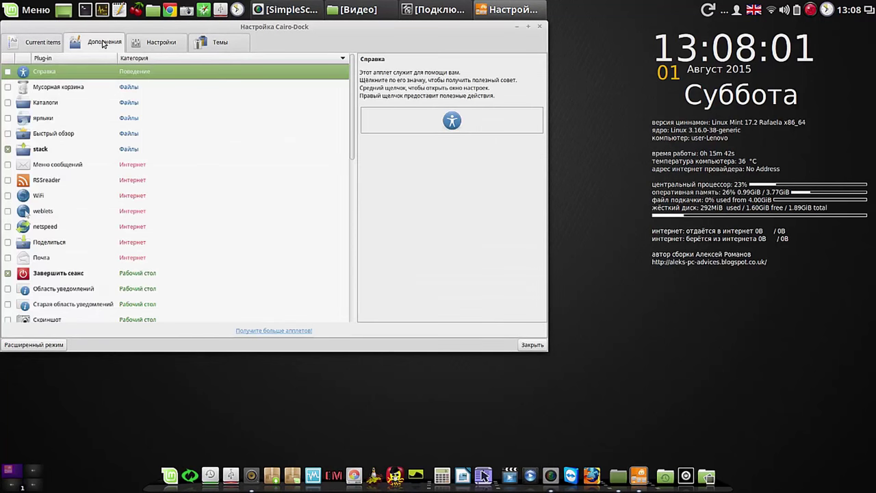
click(60, 151)
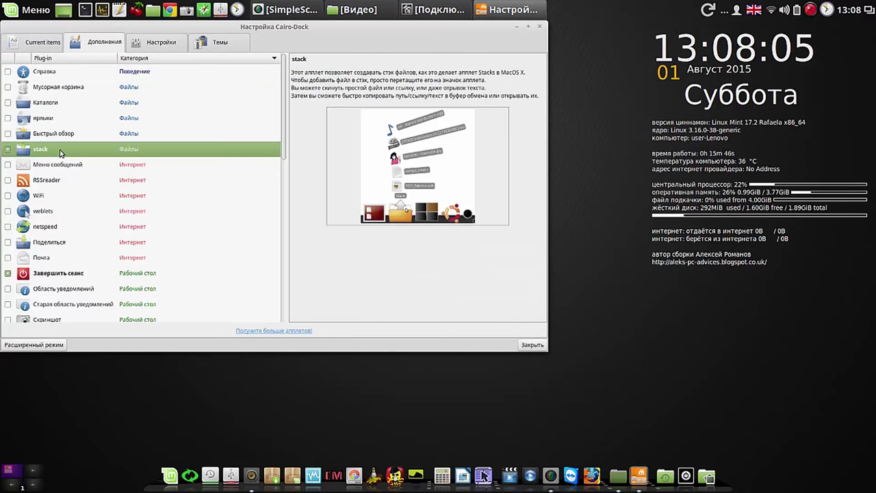
Disable the stack add-on, enable it again, and close the Cairo-Dock configuration.
click(8, 150)
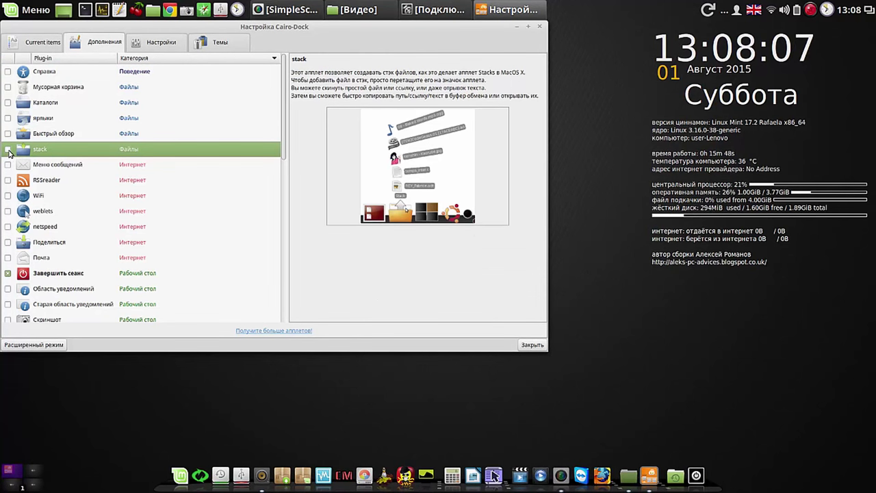
click(8, 150)
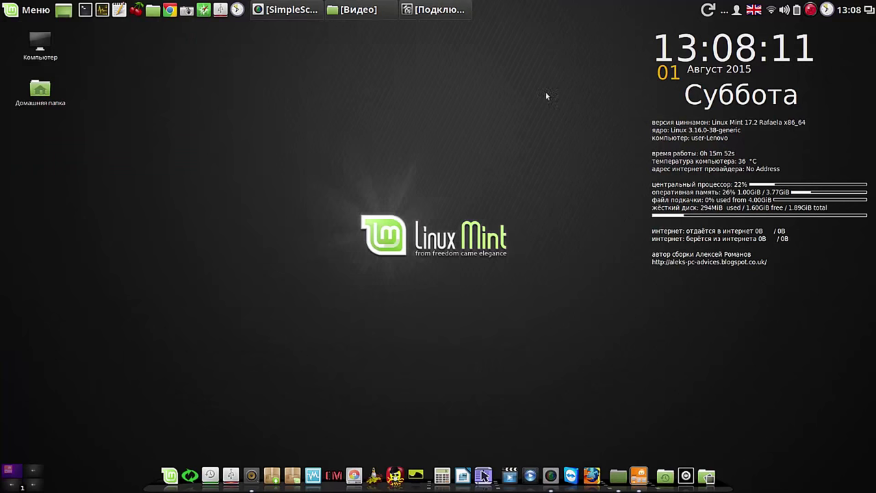
click(540, 26)
mouse_move(700, 472)
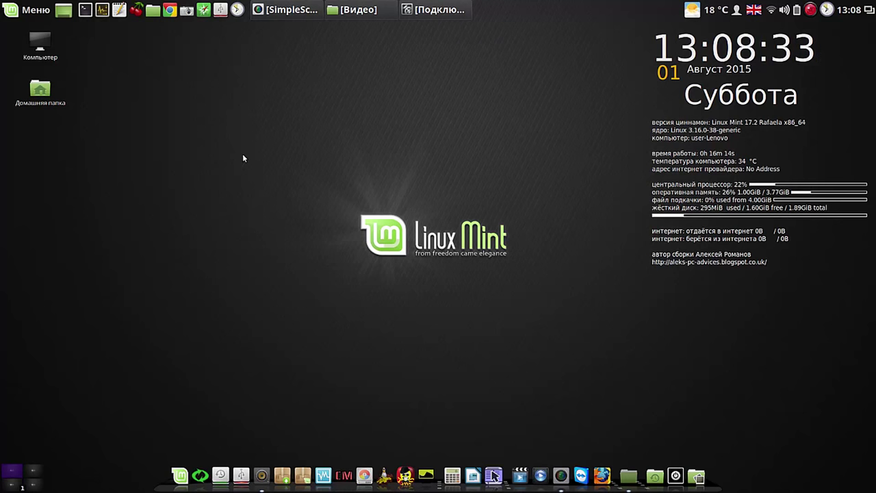
Hide the SimpleScreenRecorder window and bring up its recording options.
click(812, 11)
right_click(811, 11)
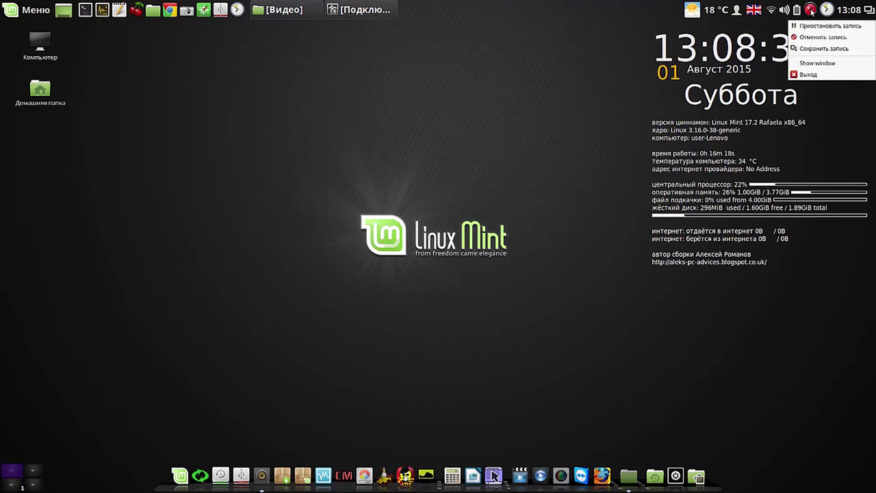